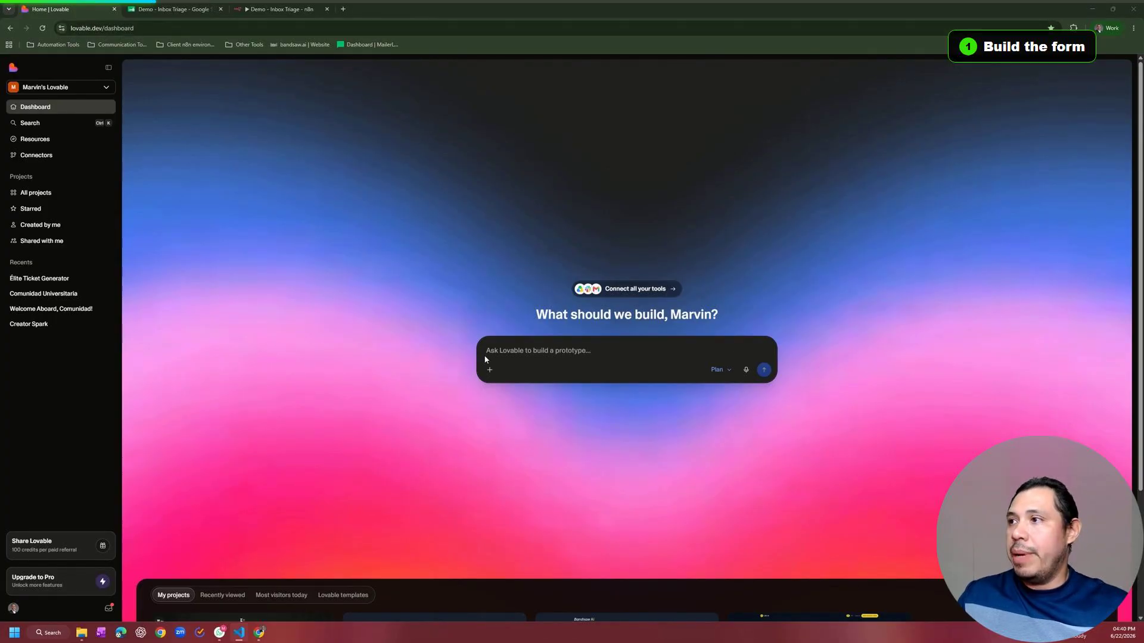
Step: Submit the cleaning-business lead-capture form prompt in Plan mode to get a build plan
text(Build a simple lead capture form for a cleaning business. Fields: name, email, service type (dropdown: Deep Clean, Basic Clean, Move-Out Clean), and a details field. Clean, minimal design. On submit, POST the form data as JSON to a webhook URL I'll add later.)
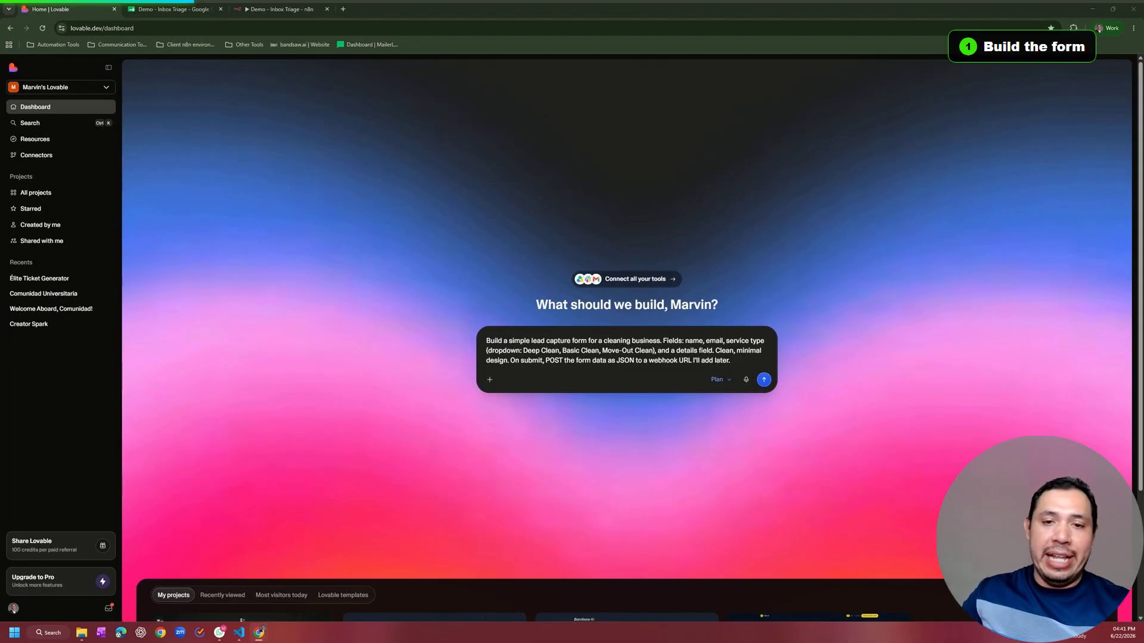
click(722, 380)
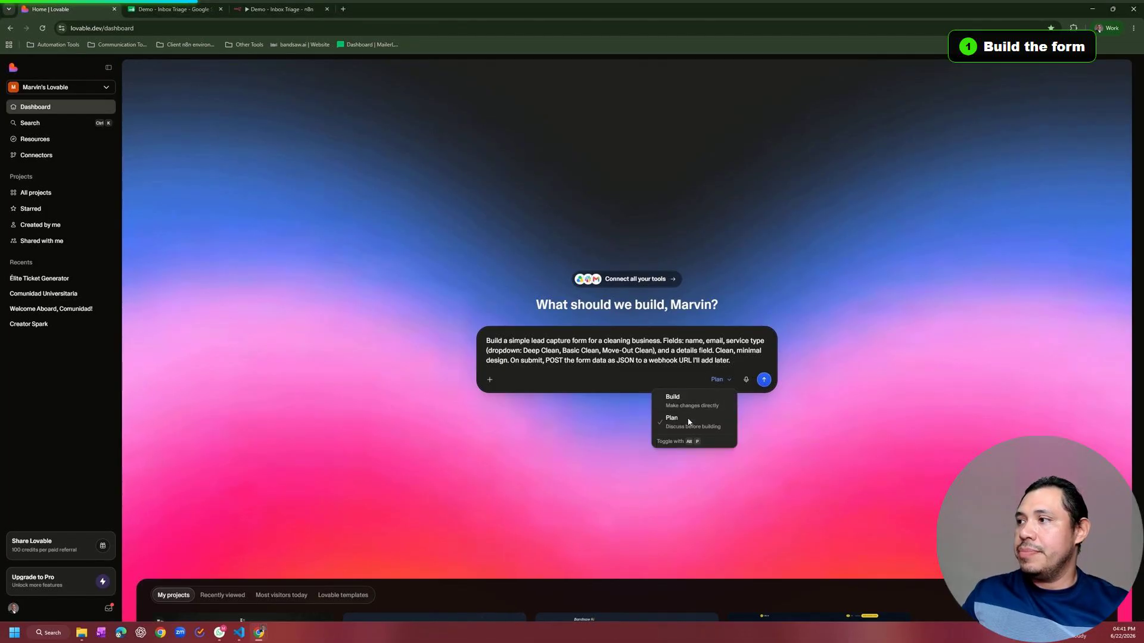
click(767, 404)
click(763, 379)
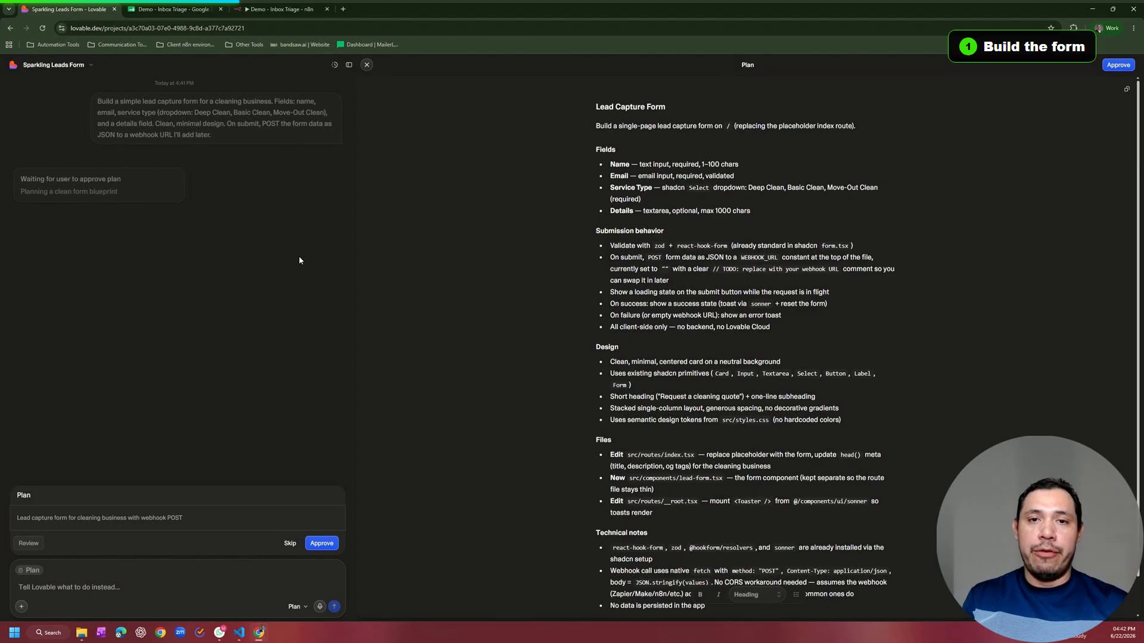
Step: Review and approve the Lead Capture Form plan, then note the reminder to add the webhook URL
scroll(582, 234, down, 1)
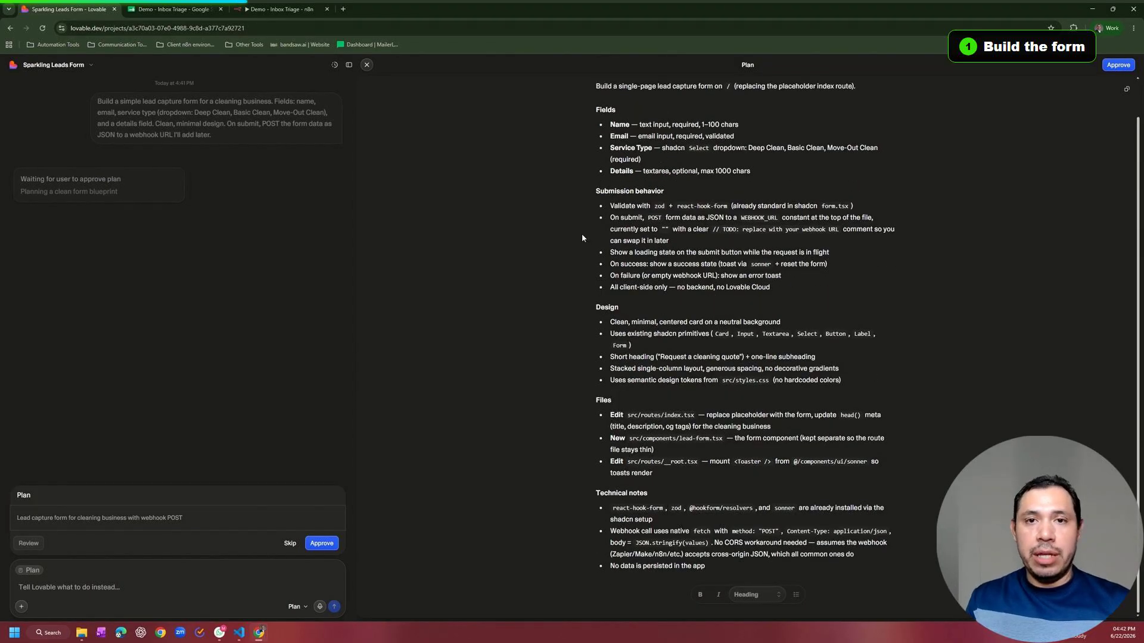
scroll(651, 289, up, 1)
scroll(651, 290, down, 1)
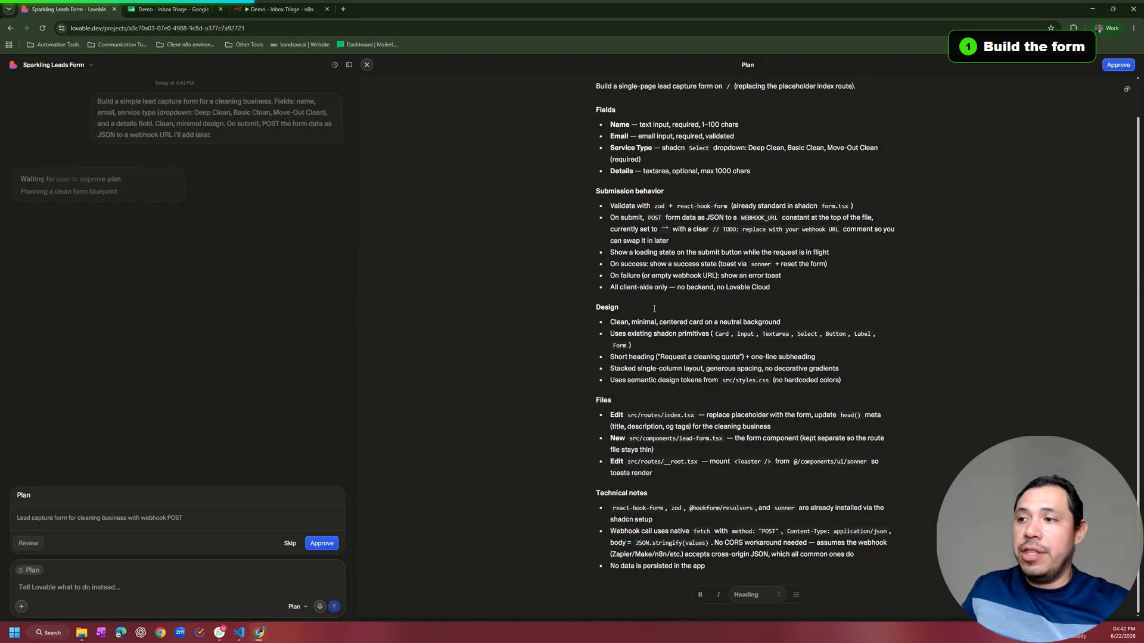
click(322, 544)
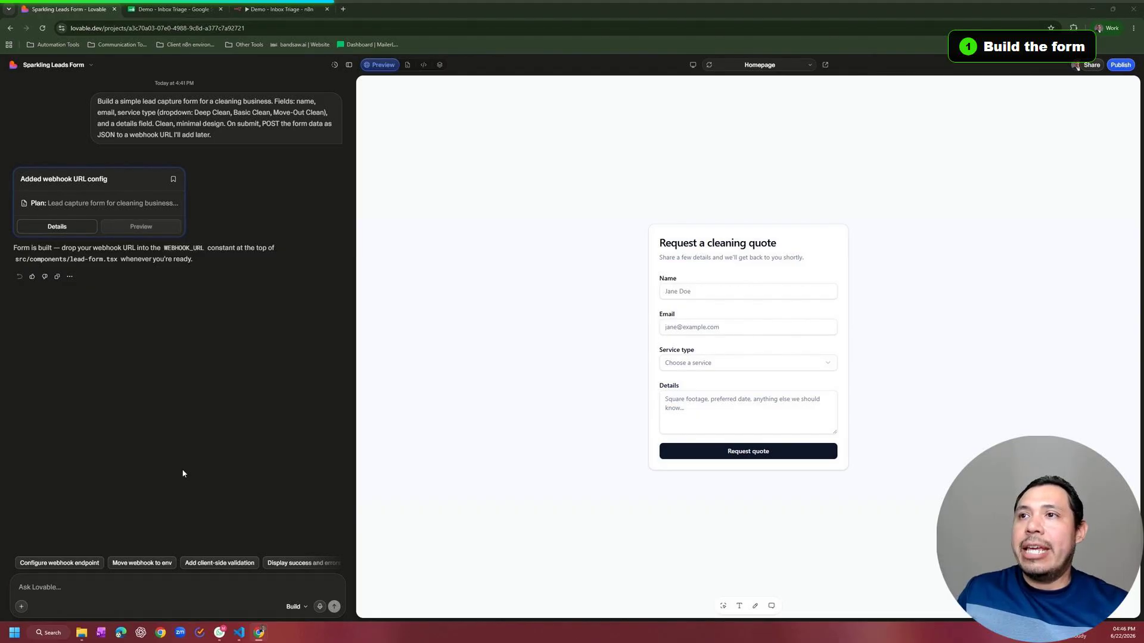
drag(93, 248, 147, 246)
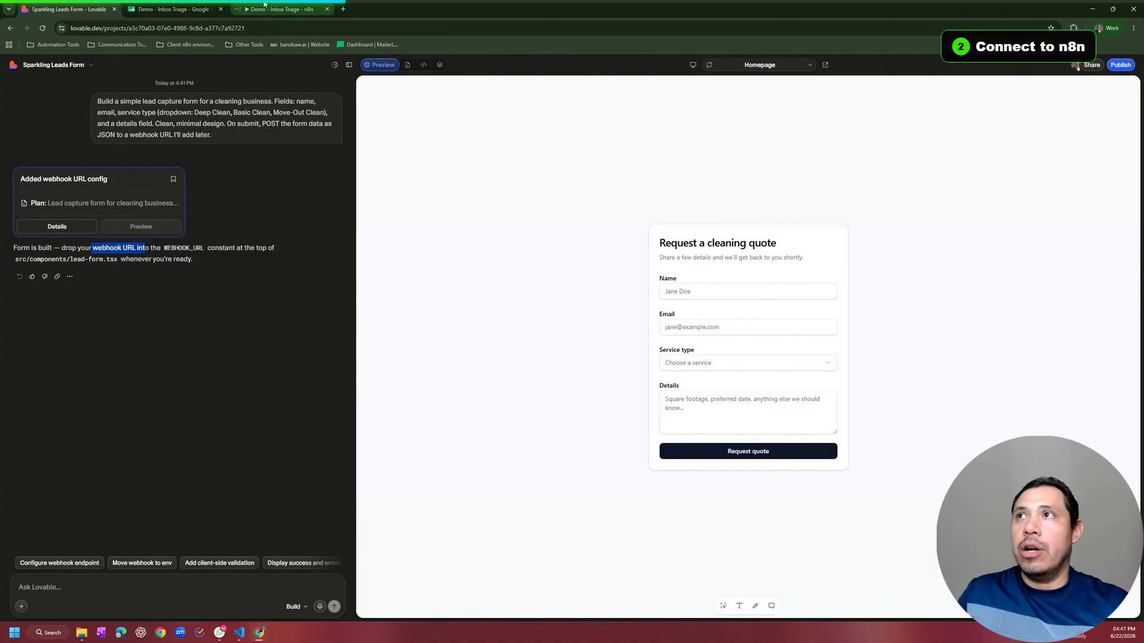
Step: Add a Webhook trigger as the first step of the n8n workflow
drag(265, 4, 159, 7)
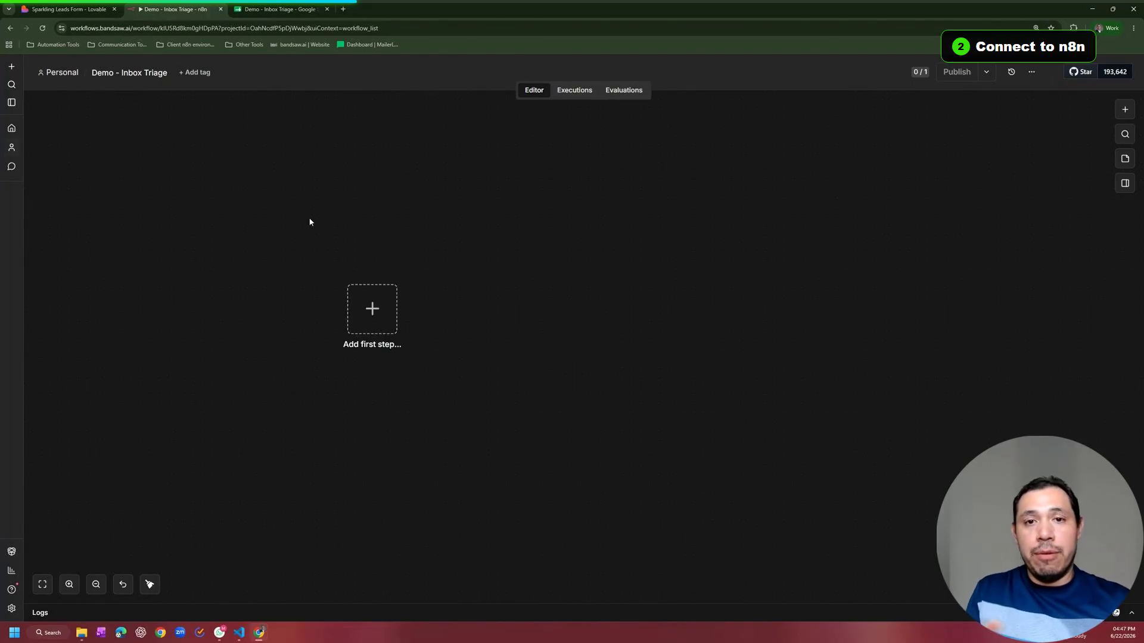
click(358, 322)
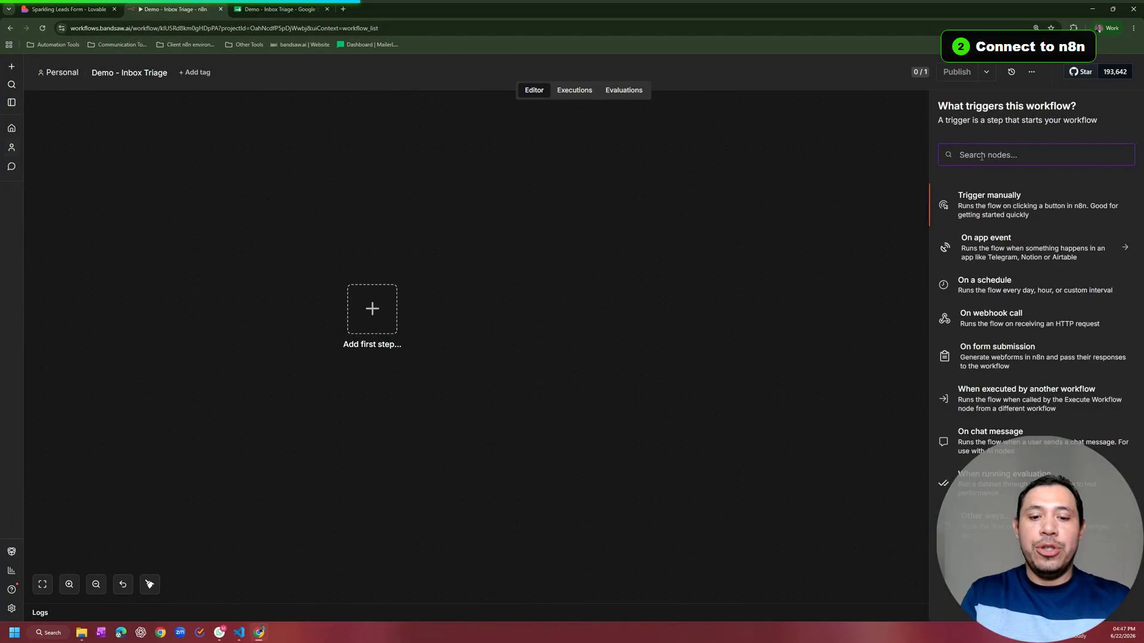
text(webhook)
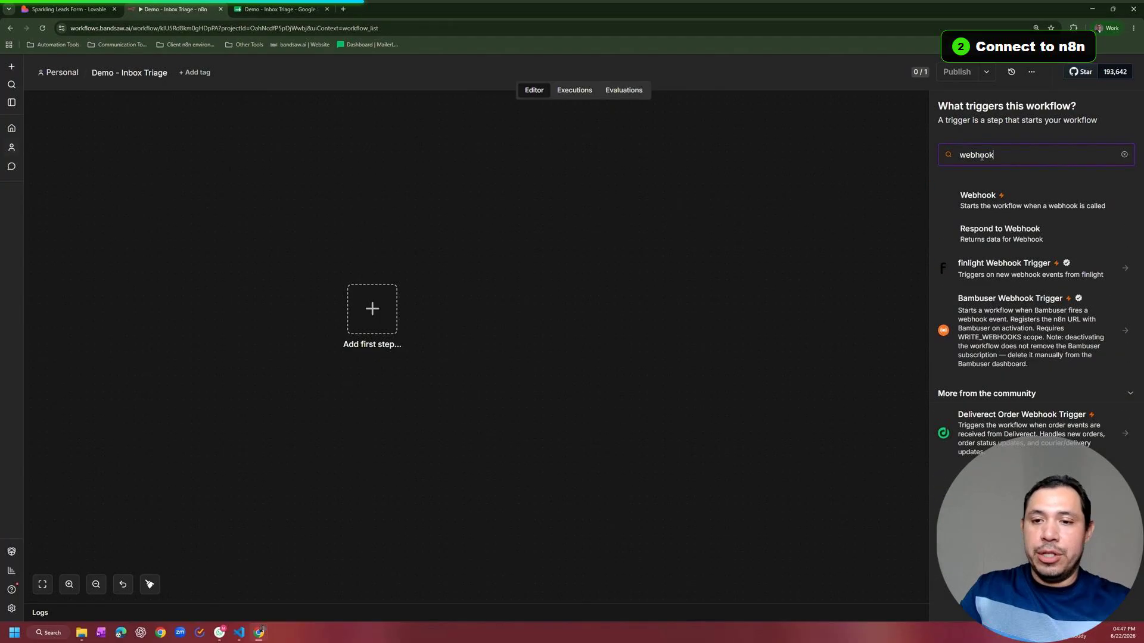
key(Return)
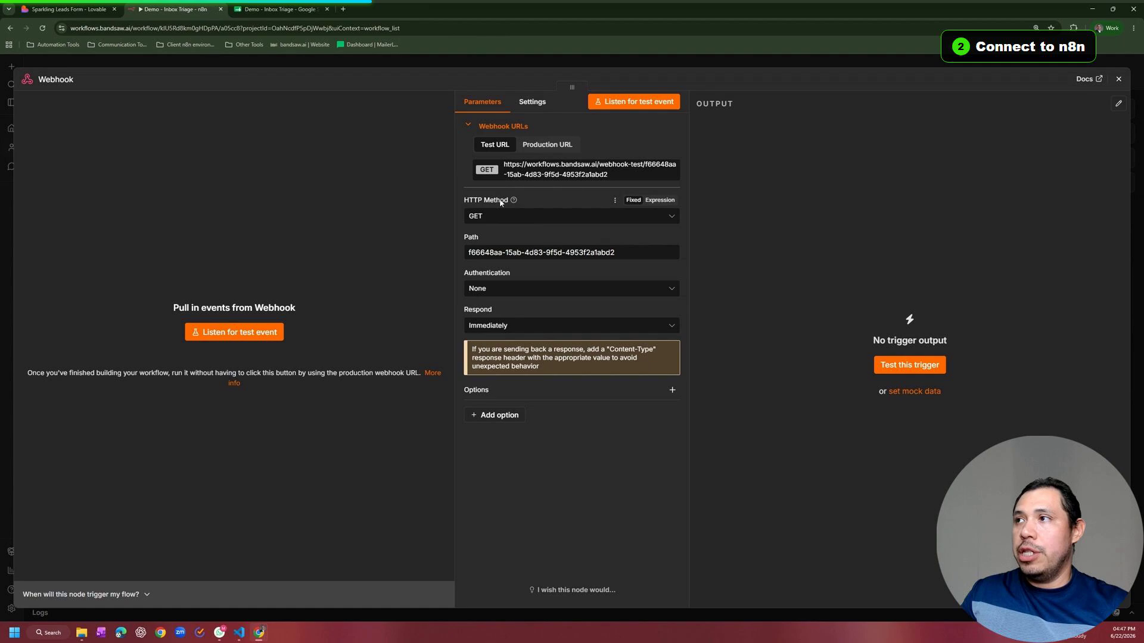
Step: Set the webhook to POST at path submission-form and copy its test URL
click(510, 220)
click(506, 316)
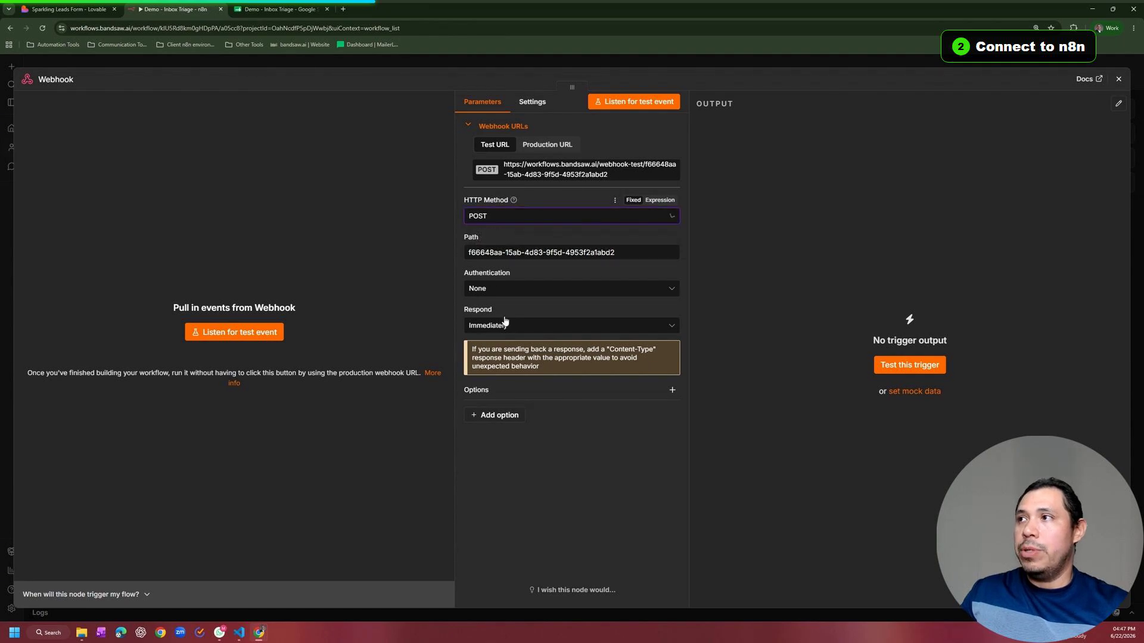
click(471, 253)
triple_click(472, 252)
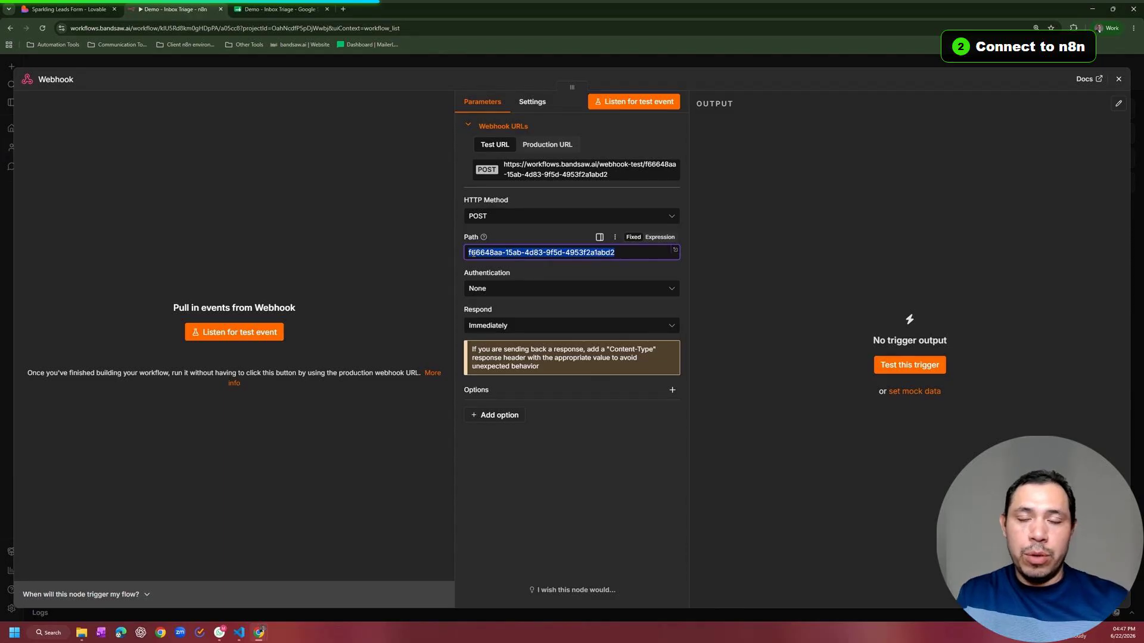
text(submission-form)
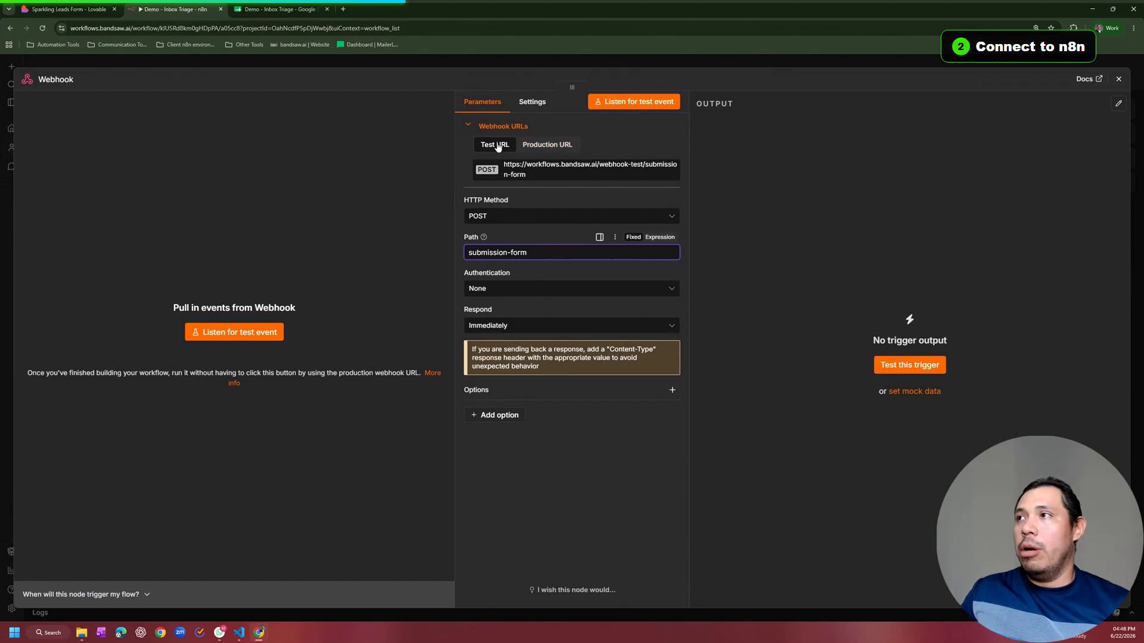
click(513, 166)
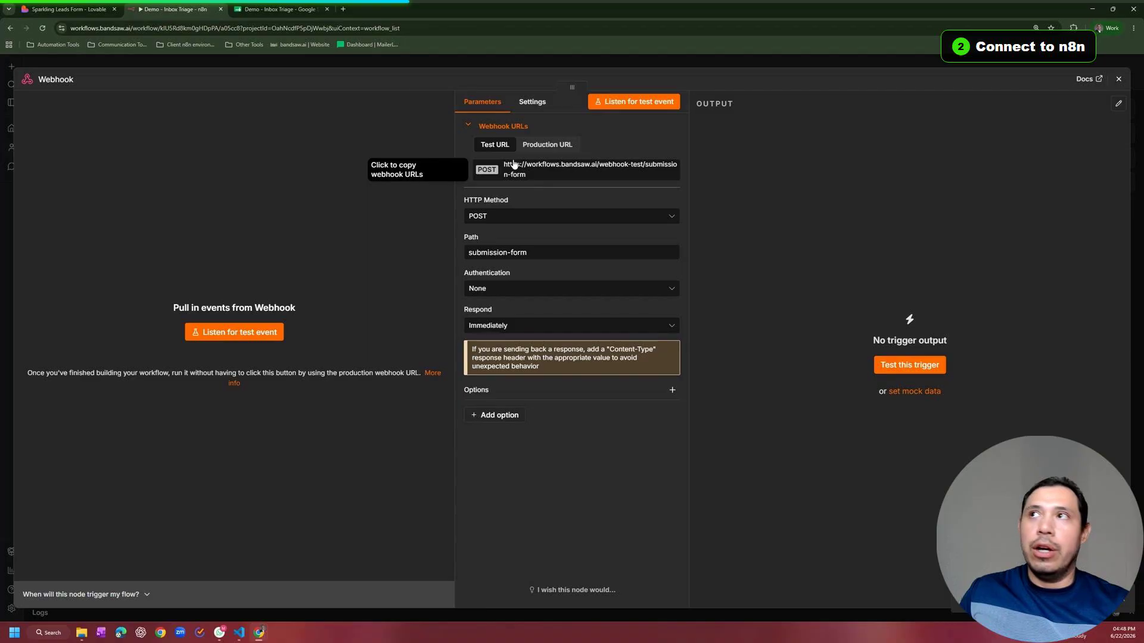
click(84, 11)
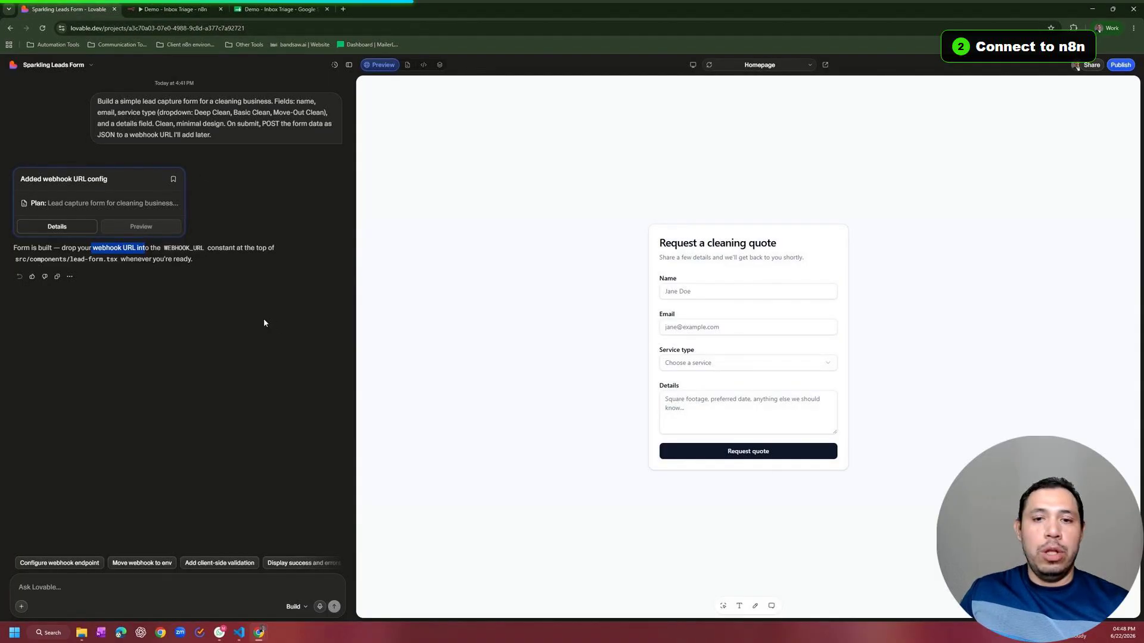
Step: Send Lovable 'This is the test link for this form:' with the n8n test webhook URL
click(53, 588)
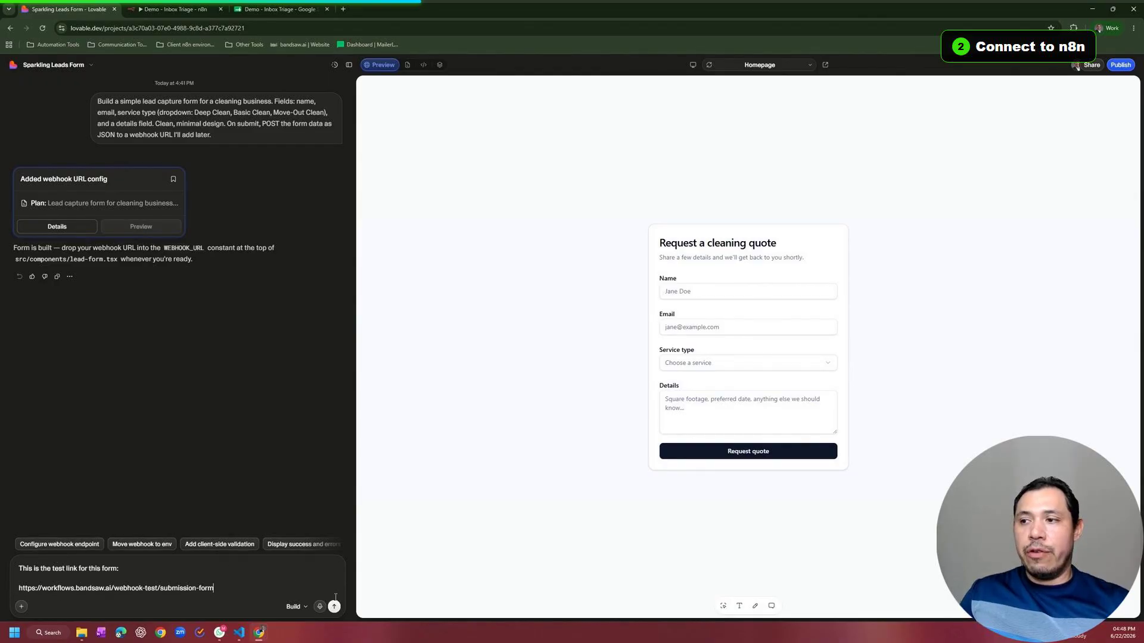
click(335, 607)
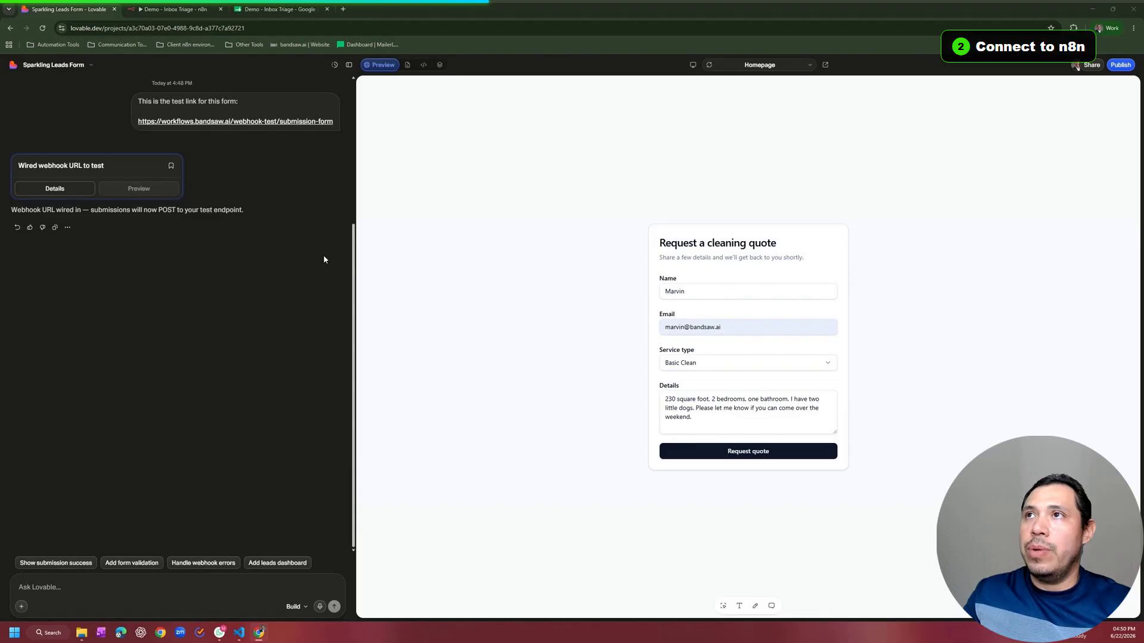
Step: Start listening for a test event in n8n and submit the sample quote request from Lovable
click(156, 5)
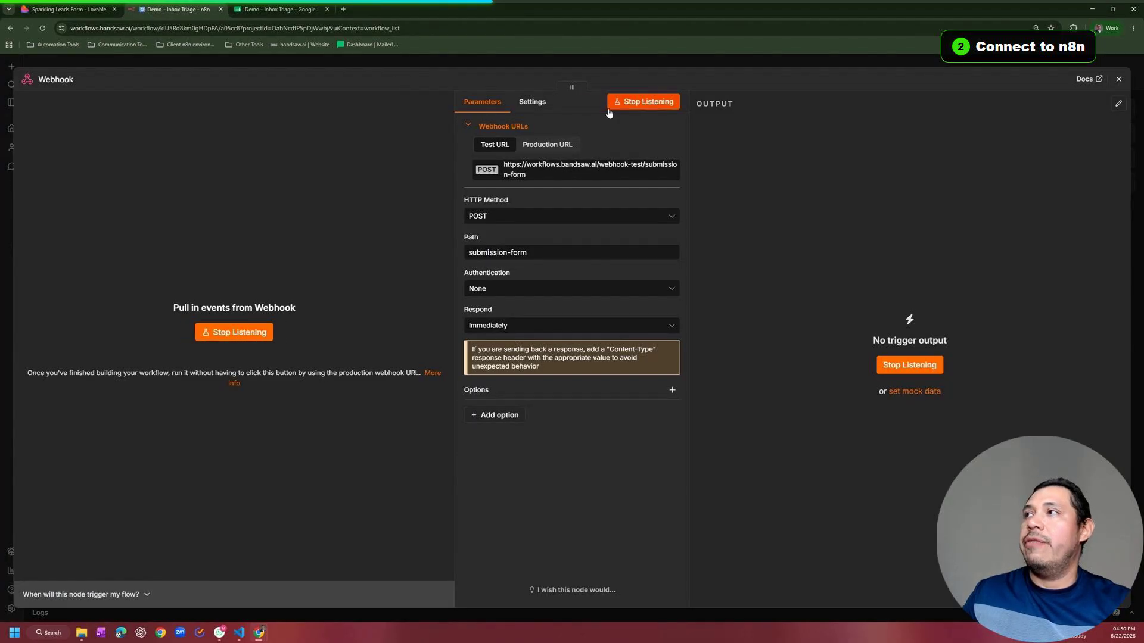
click(633, 103)
click(68, 9)
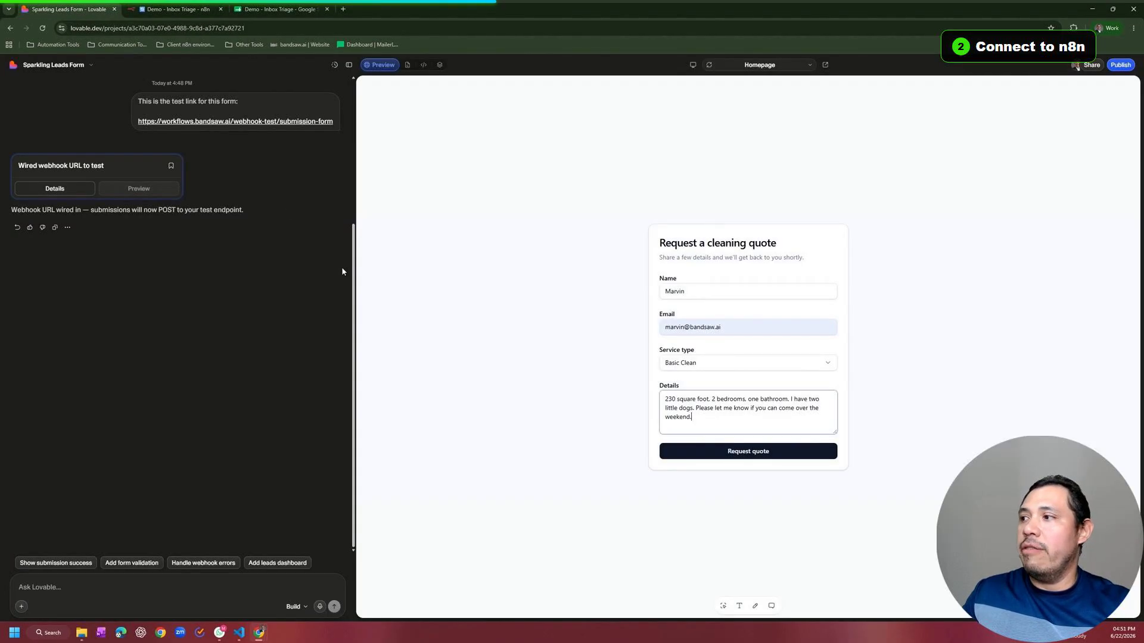
click(728, 456)
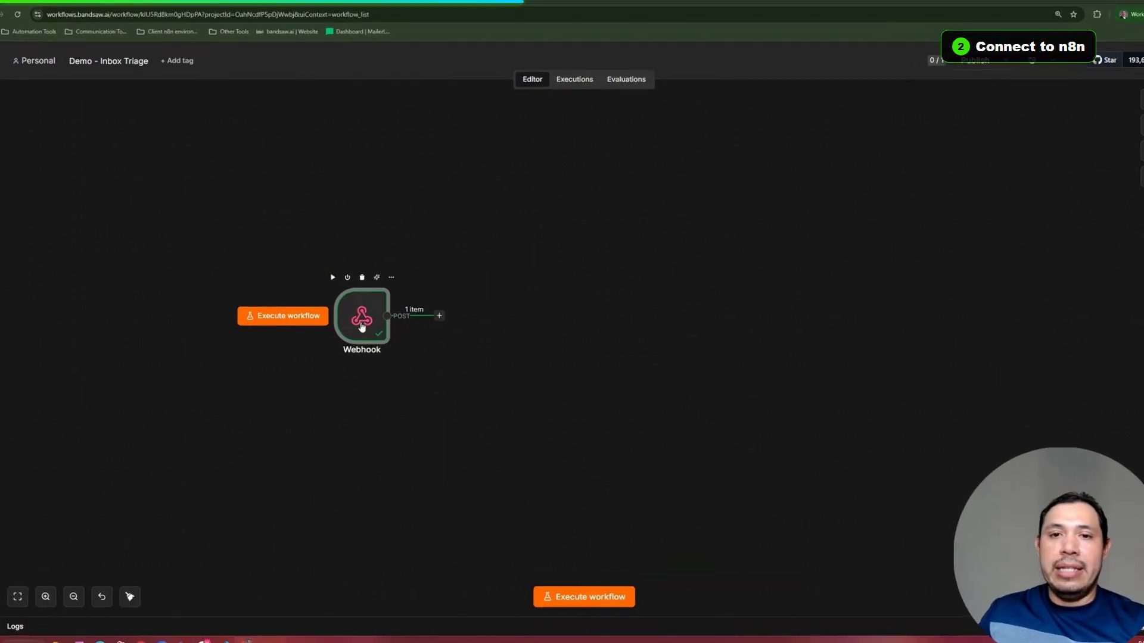
Step: Inspect the received name, email, service type and details values in the Webhook output
double_click(361, 322)
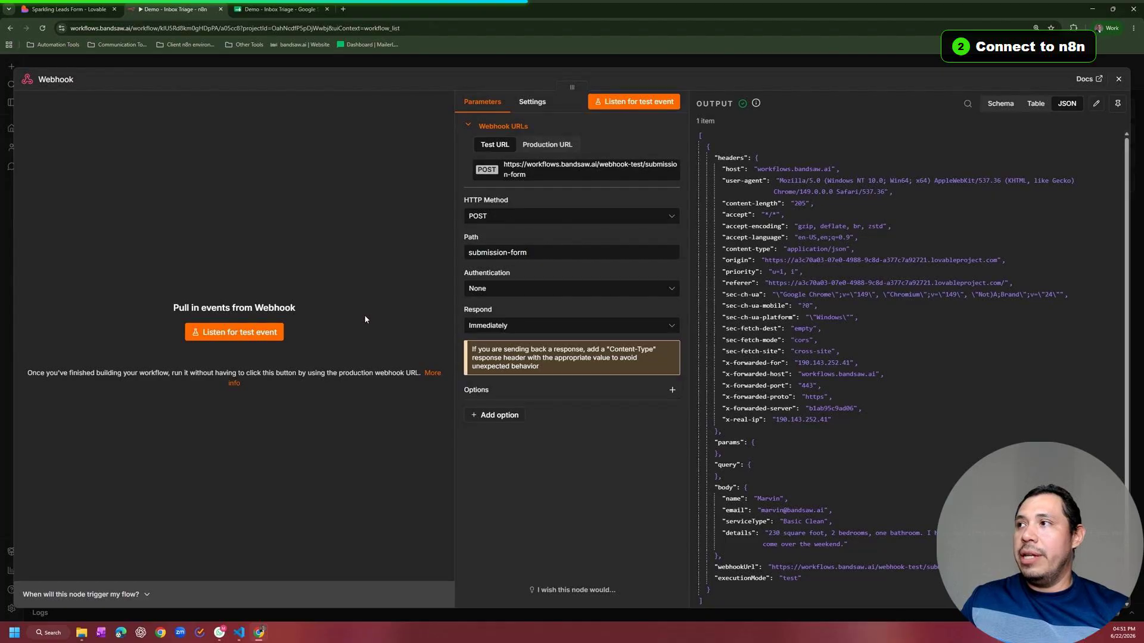
scroll(710, 452, down, 1)
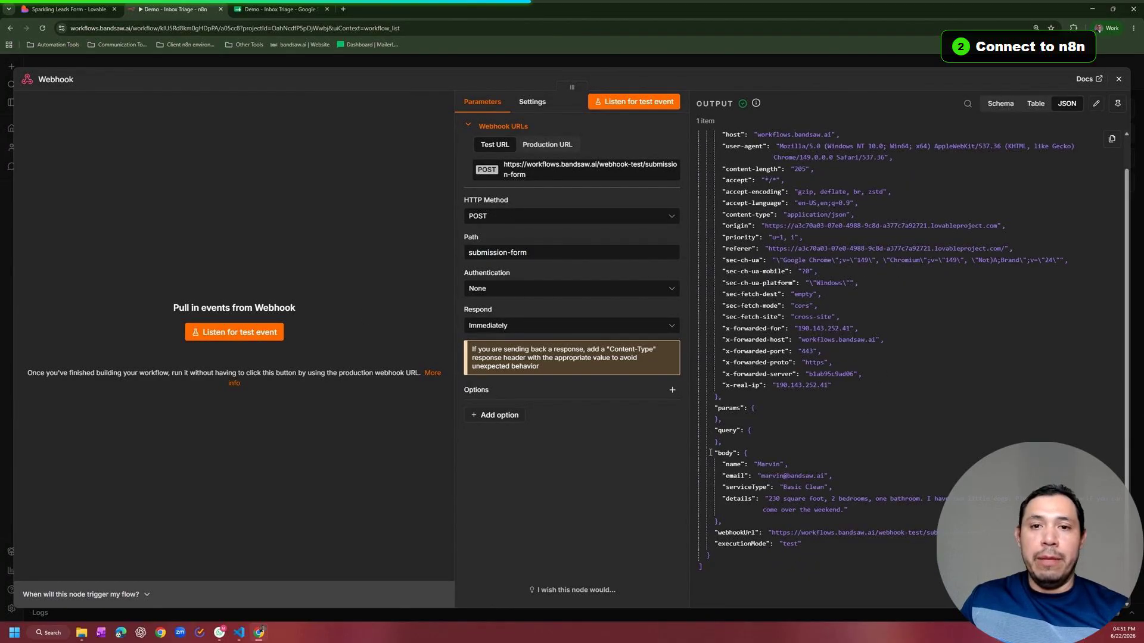
drag(712, 452, 787, 475)
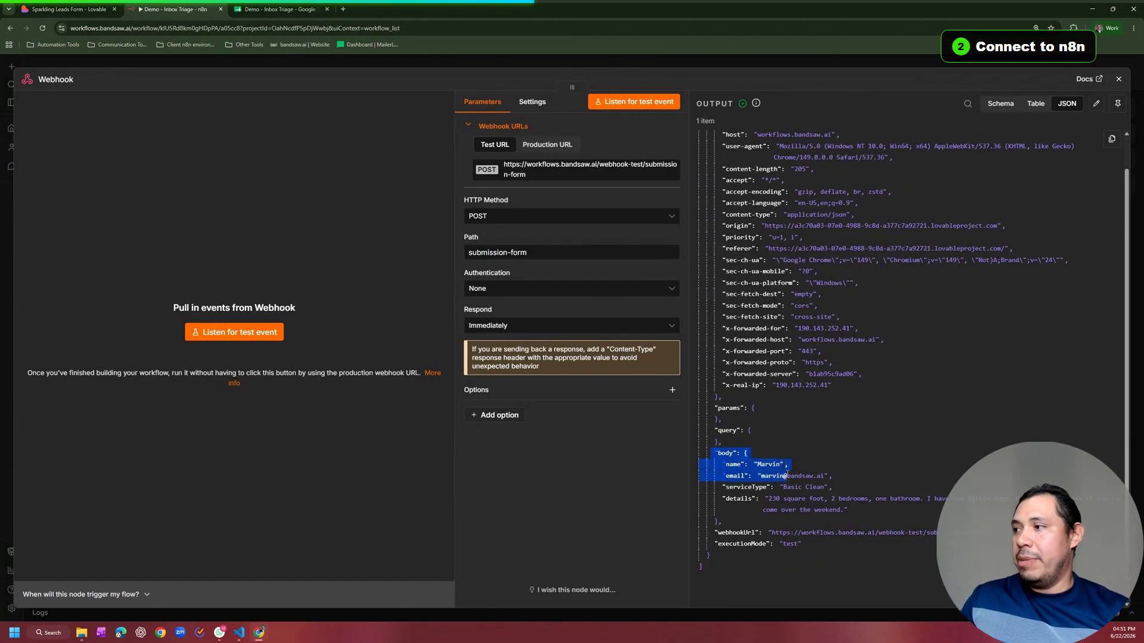
double_click(764, 464)
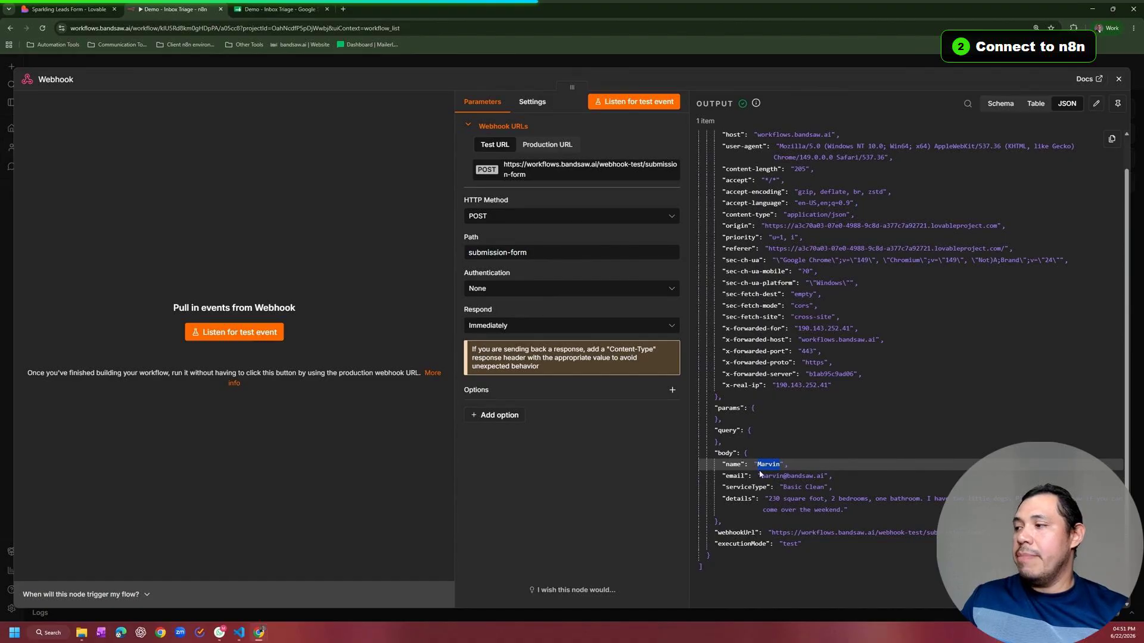
drag(777, 488, 843, 512)
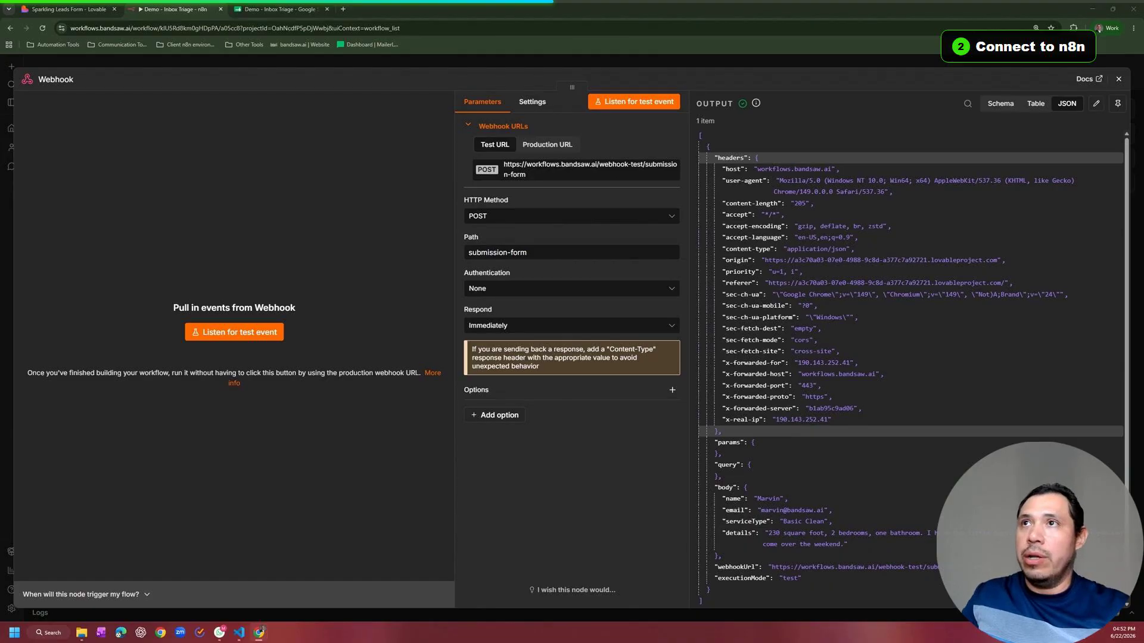
click(66, 9)
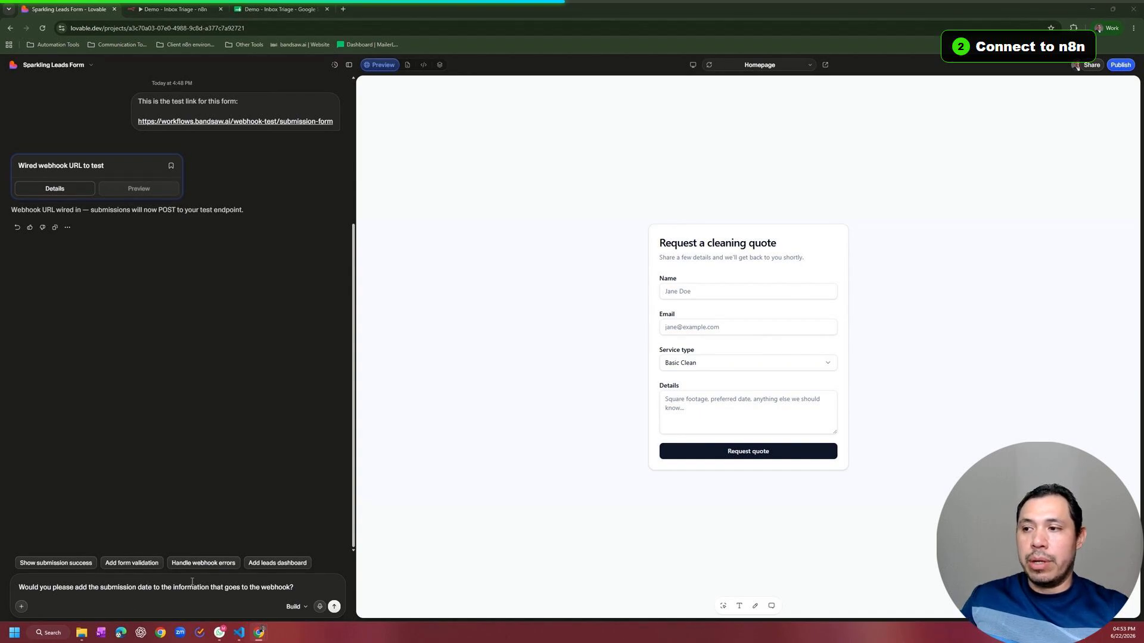
Step: Send the request to add the submission date, then autofill the form's Name and Email
key(Return)
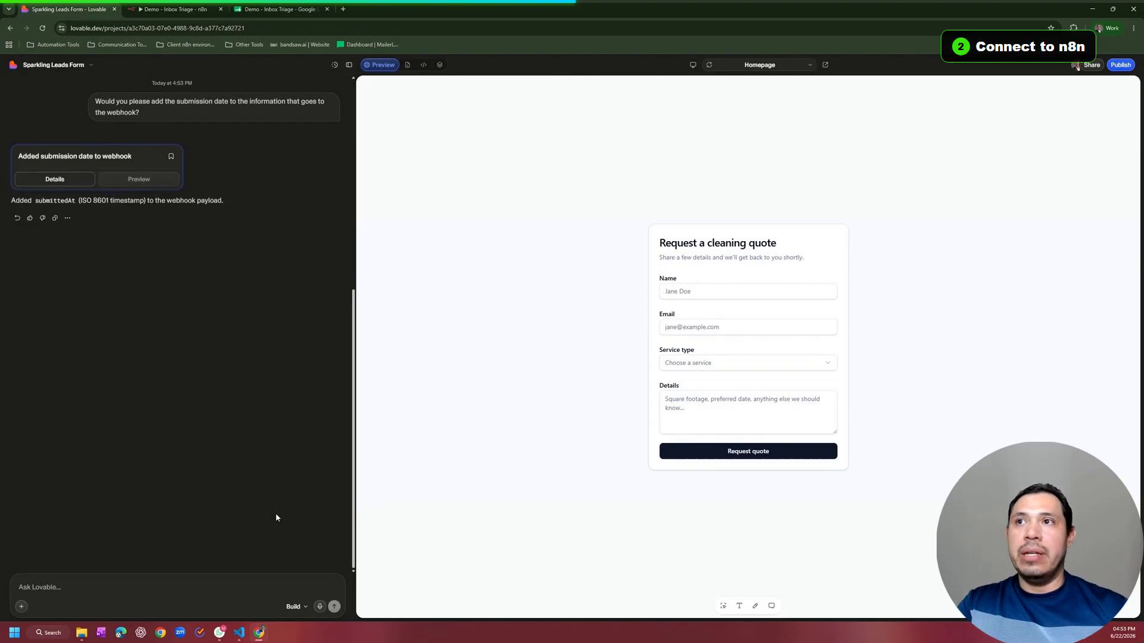
click(706, 286)
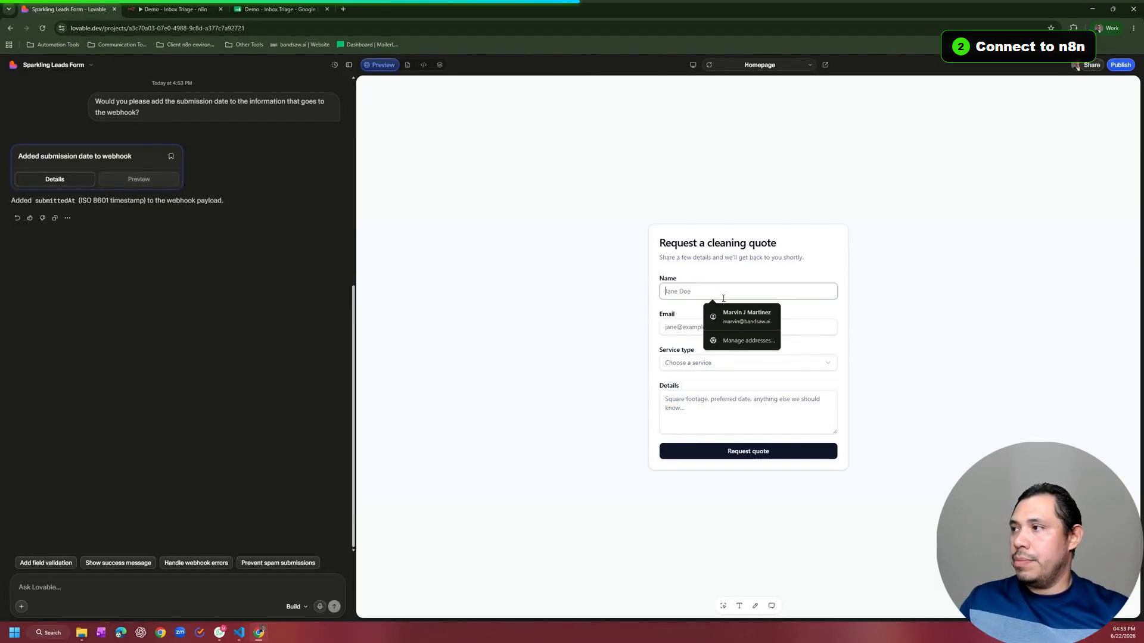
click(728, 314)
Step: Choose Basic Clean and enter details '230 square foot. 2 bedrooms, one bathroom. I have two little dogs…'
click(705, 365)
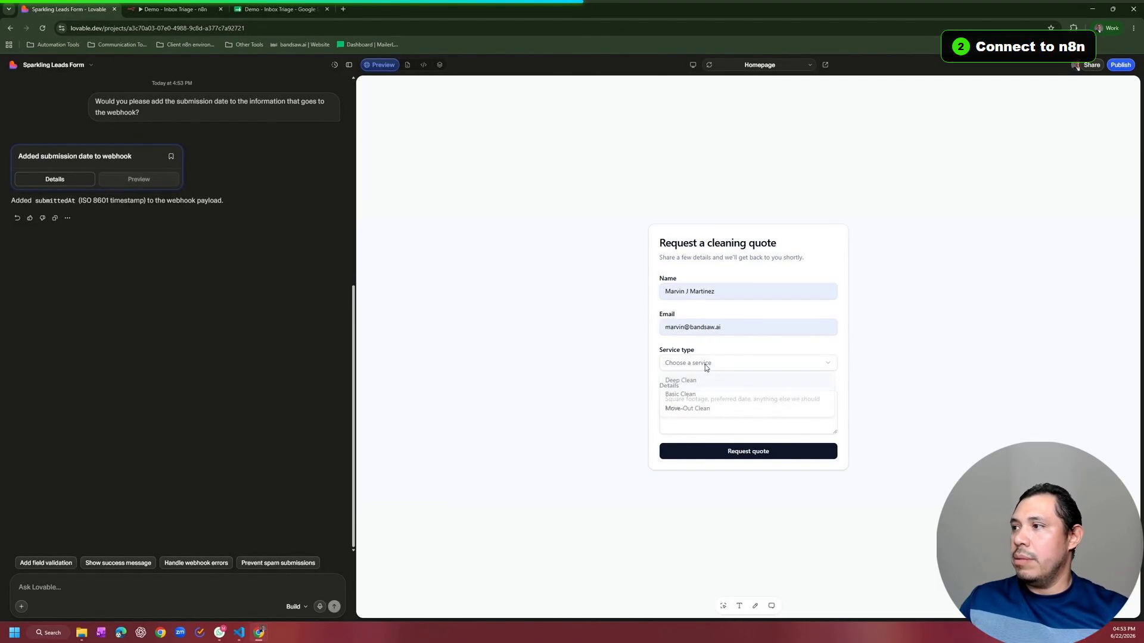
click(693, 395)
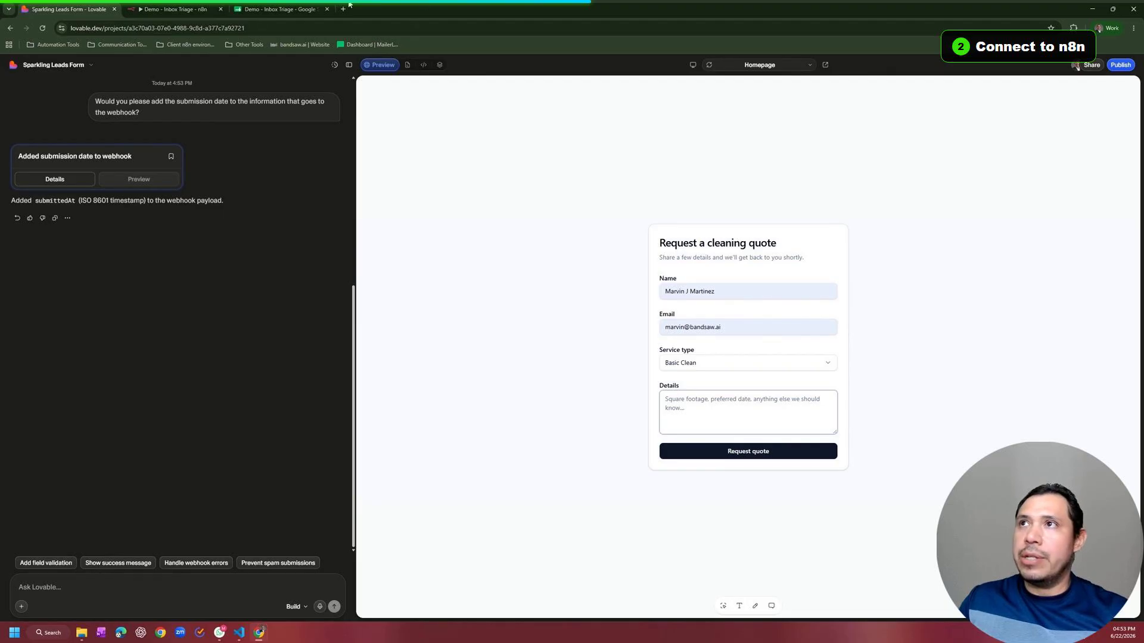
click(703, 401)
text(230 square foot. 2 bedrooms, one bathroom. I have two little dogs. Please let me know if you can come over the weekend)
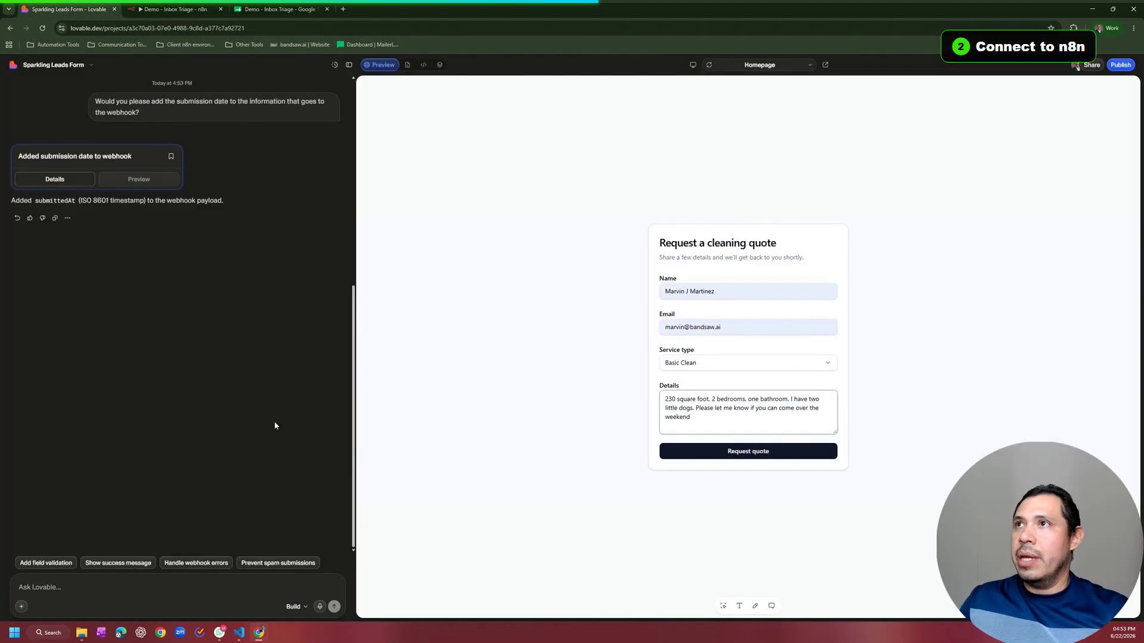
click(173, 9)
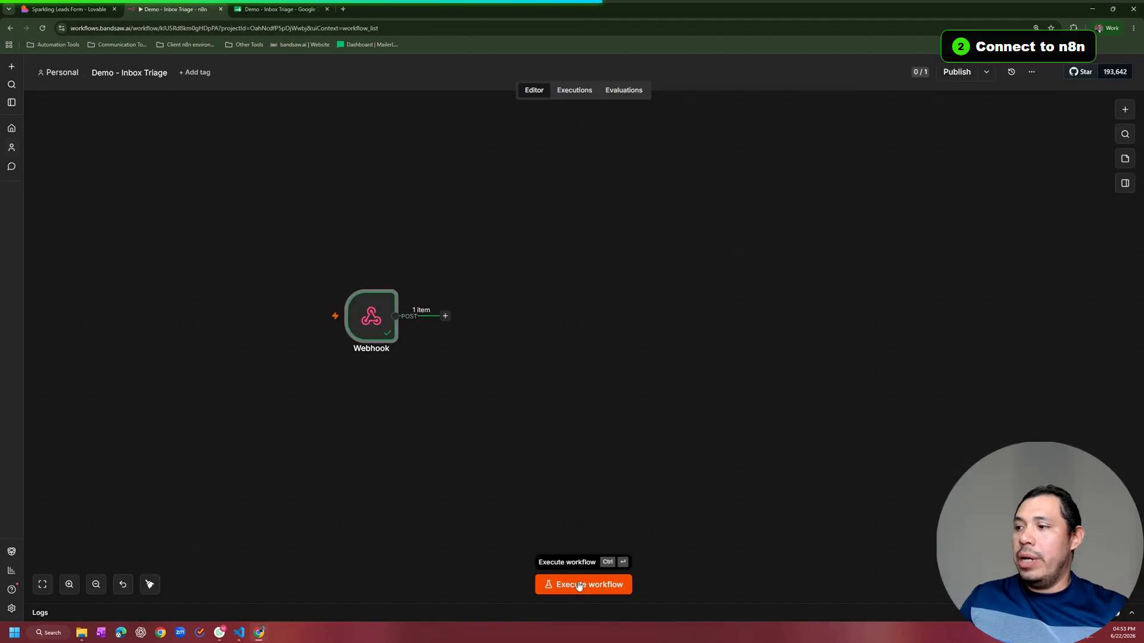
Step: Execute the workflow, submit the filled Lovable form, and view the new submission with submittedAt
click(578, 587)
mouse_move(373, 320)
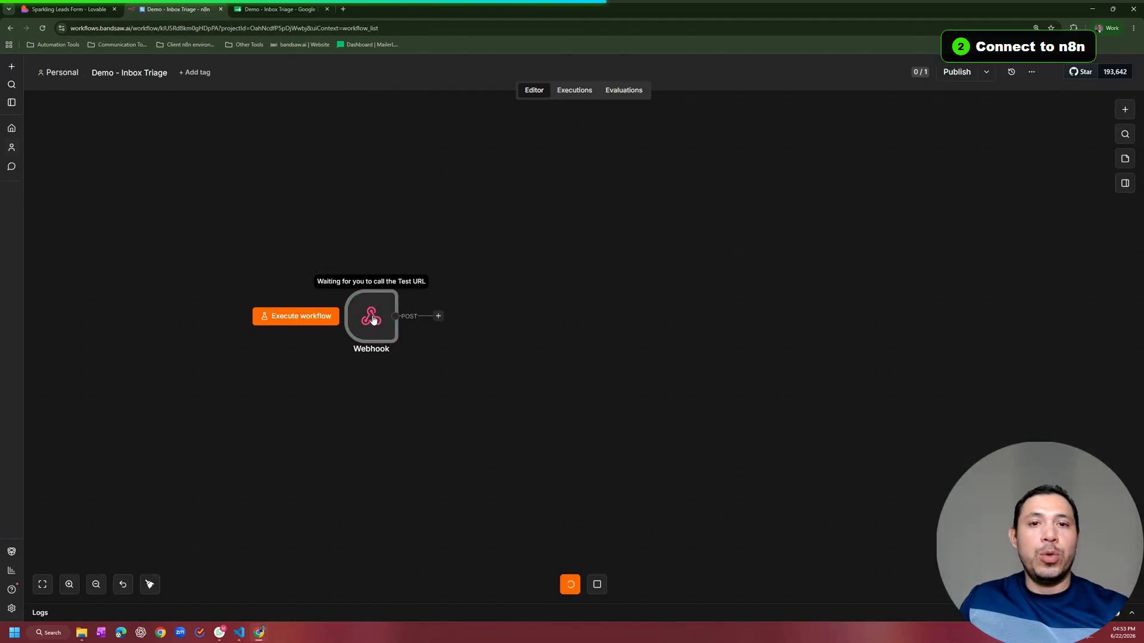
click(74, 8)
click(749, 457)
key(ctrl+Tab)
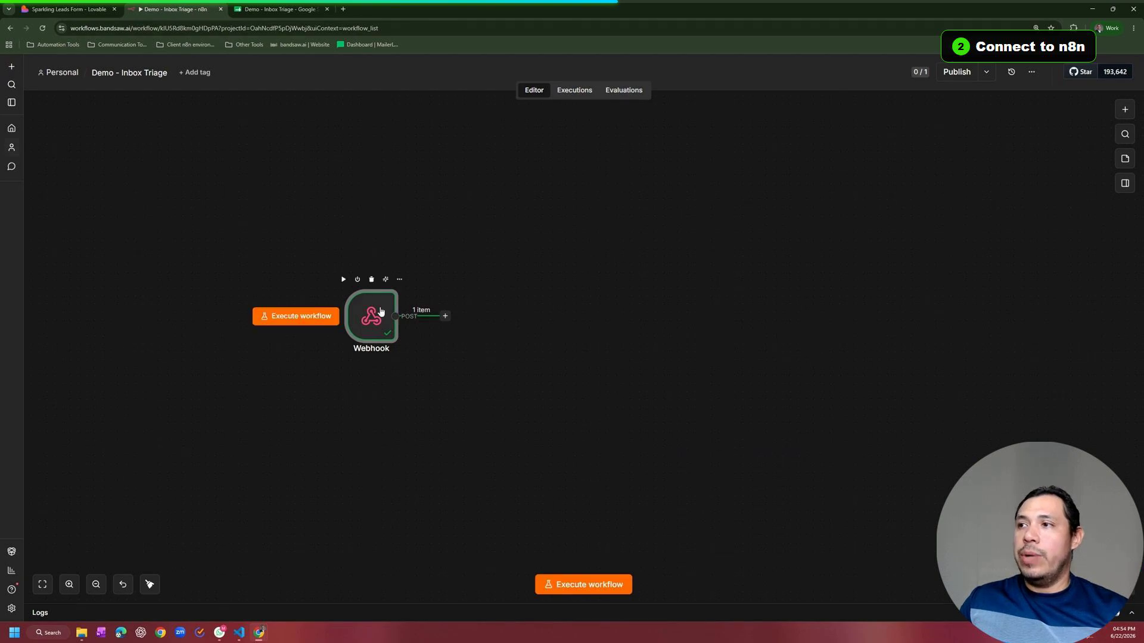
double_click(379, 304)
scroll(819, 316, down, 2)
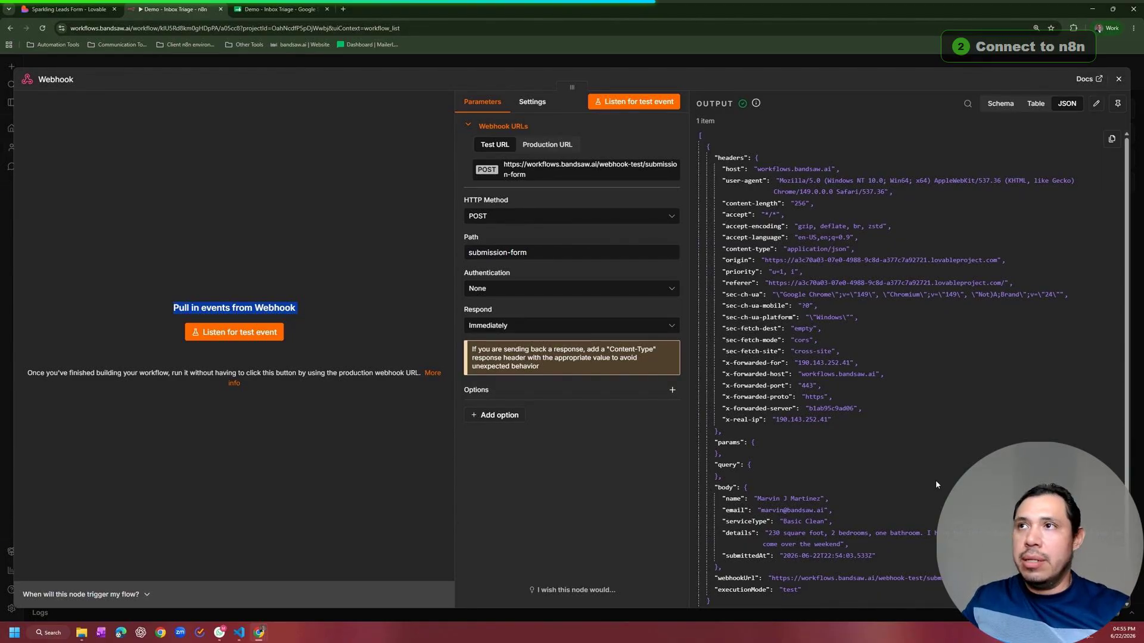
Step: Add a Google Sheets 'Append row in sheet' step after the Webhook
click(298, 63)
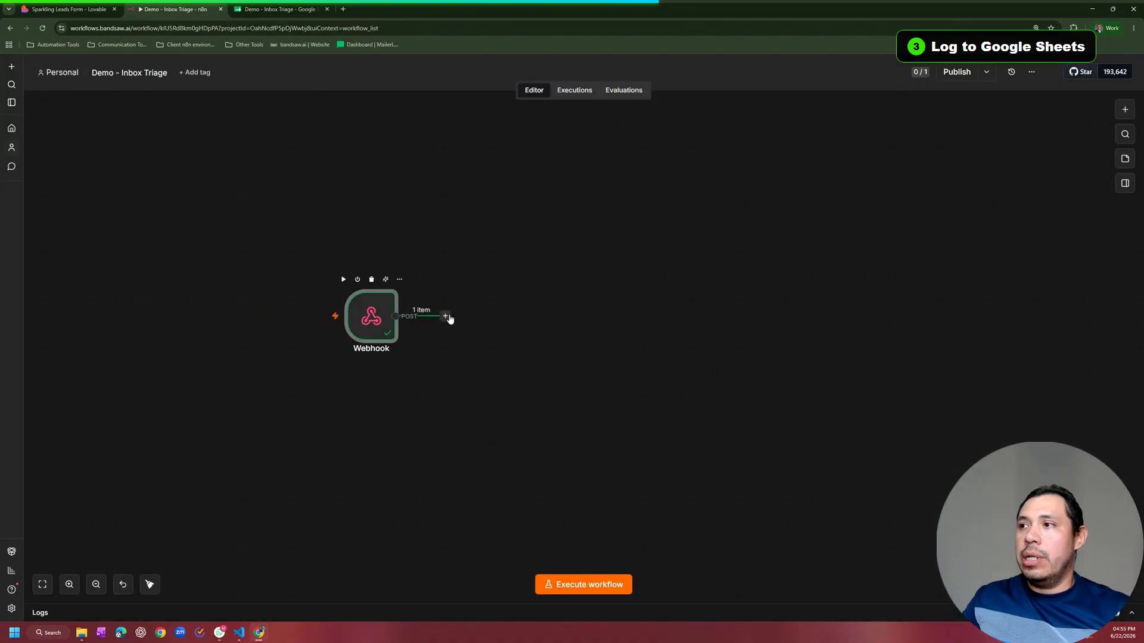
click(446, 317)
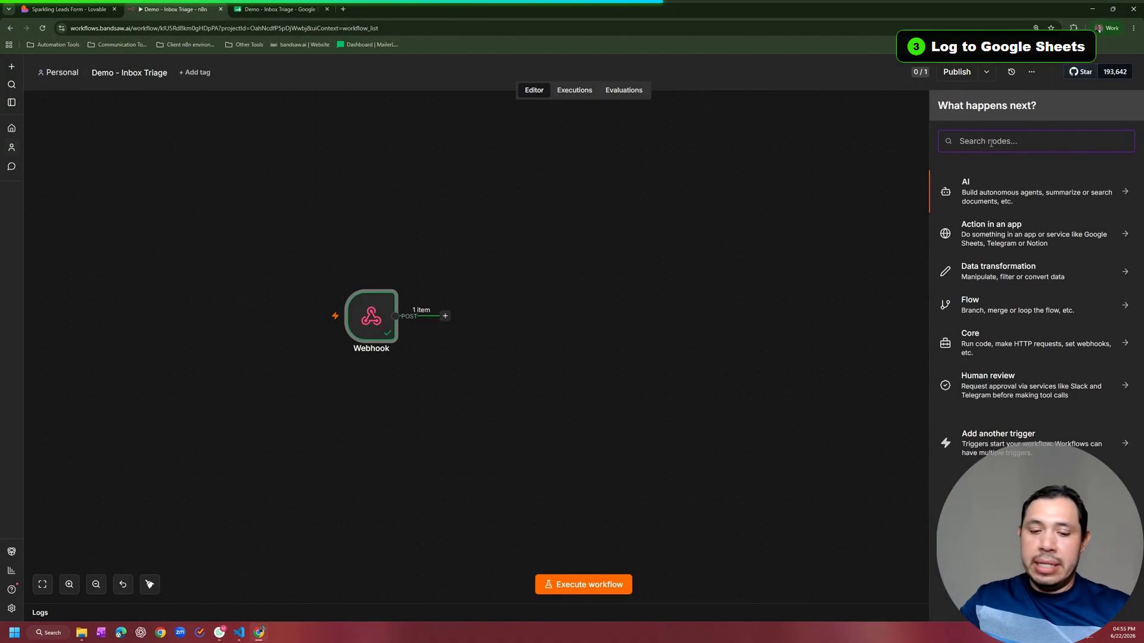
text(google she)
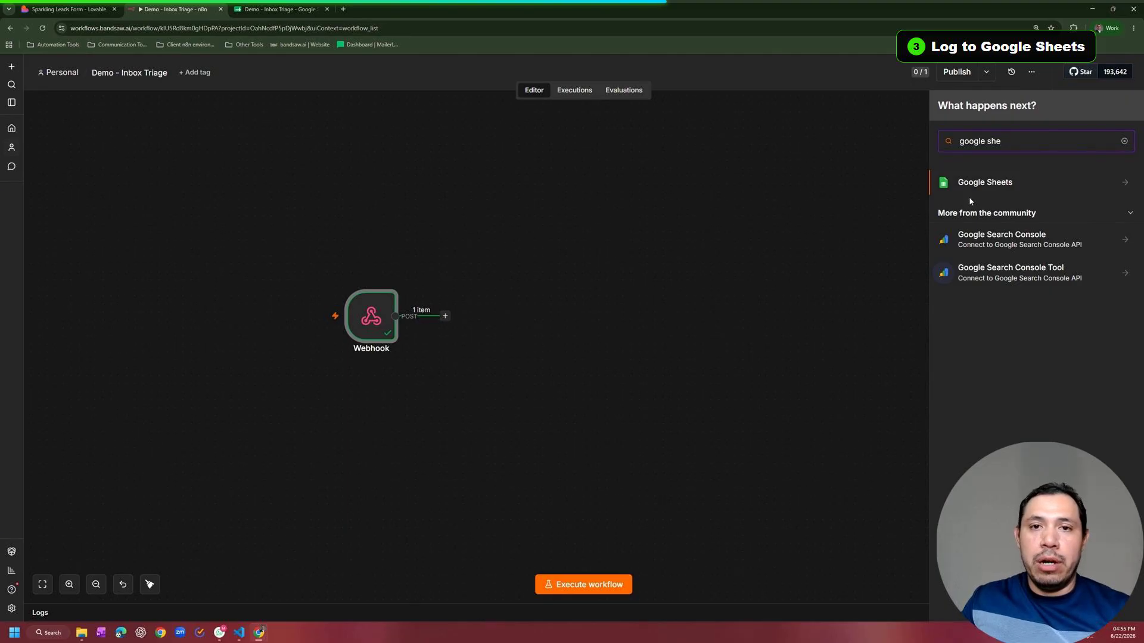
click(974, 189)
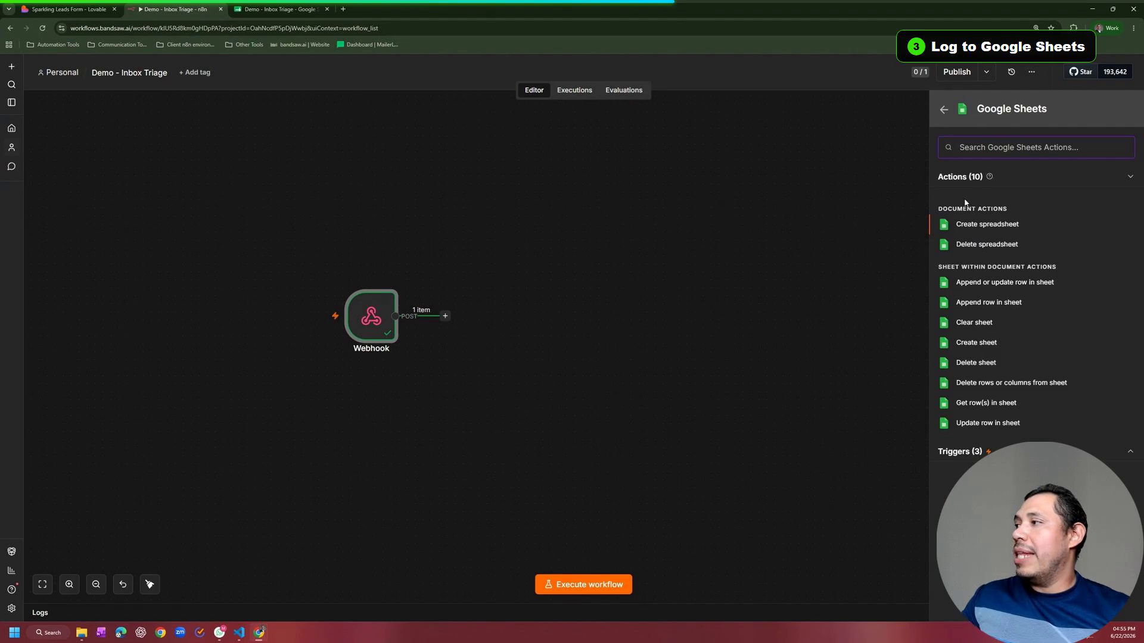
click(947, 302)
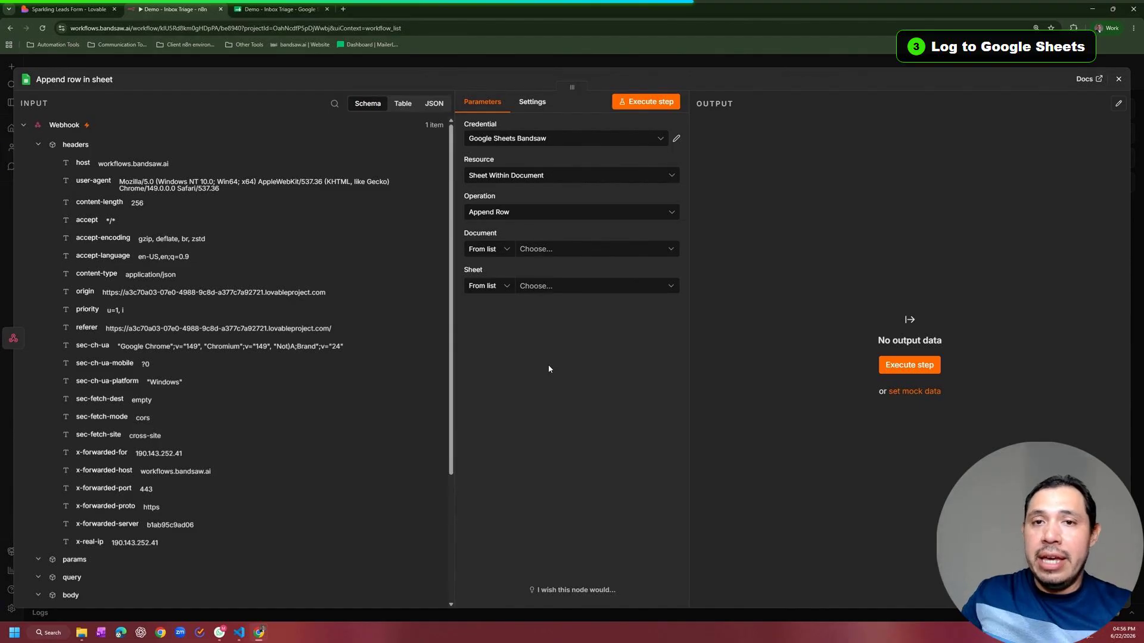
Step: Target the Demo - Inbox Triage spreadsheet and its Sheet1 in the append step
scroll(239, 358, down, 3)
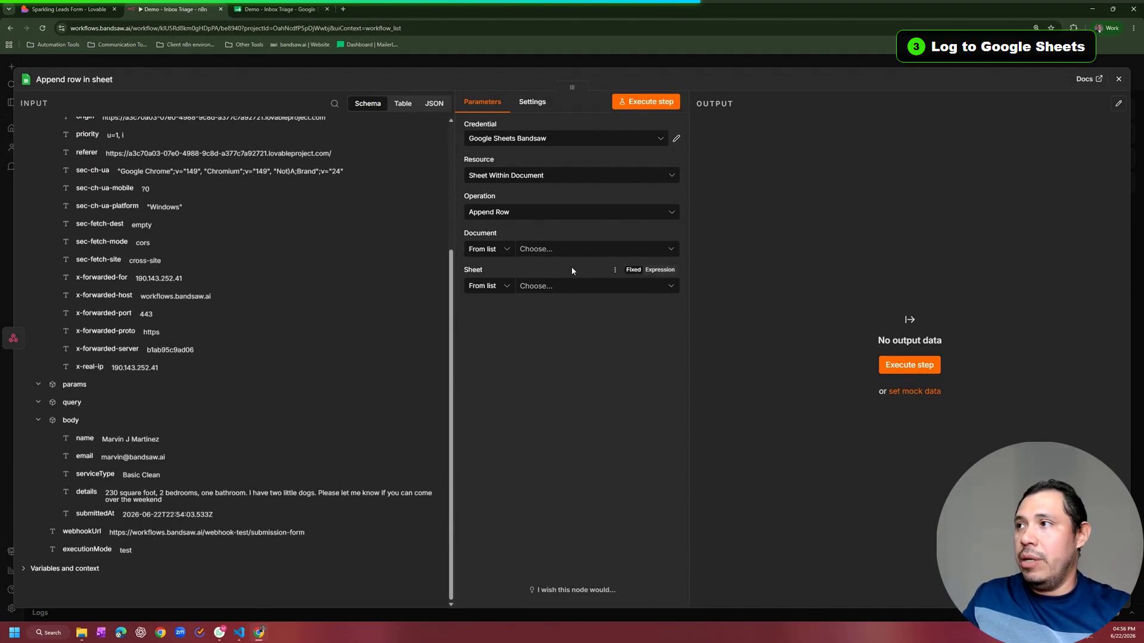
click(569, 249)
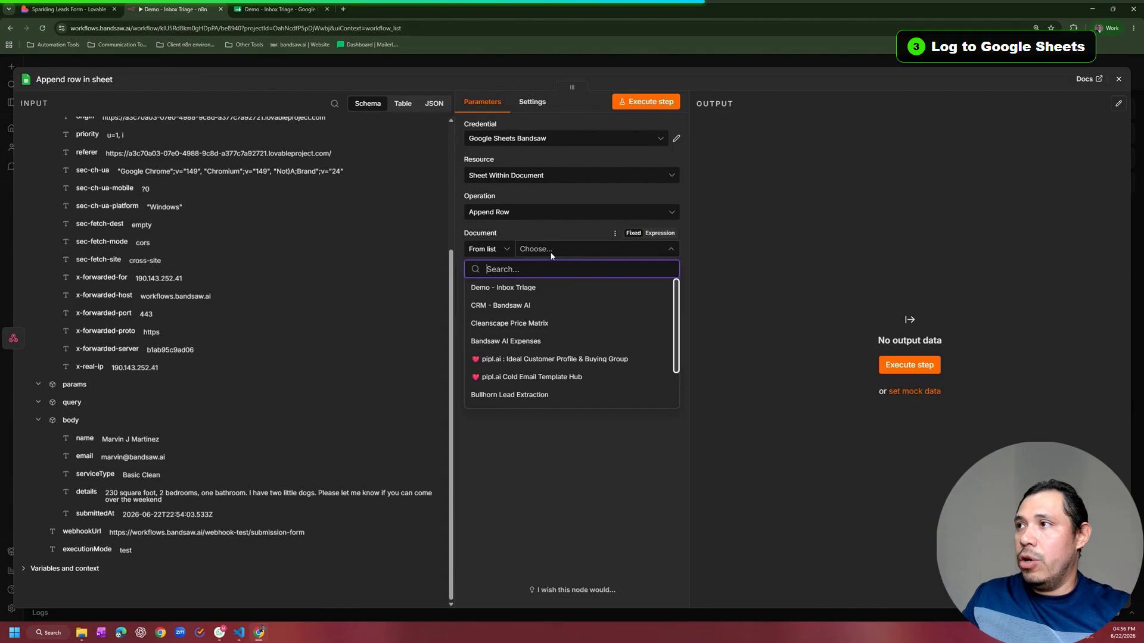
click(494, 291)
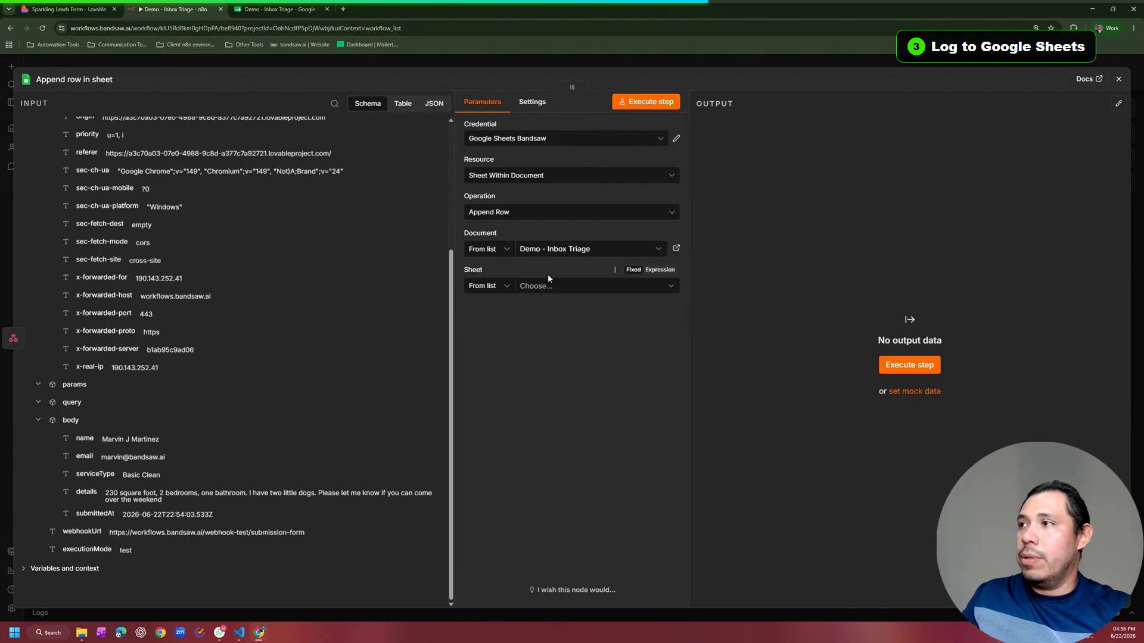
key(ctrl+Tab)
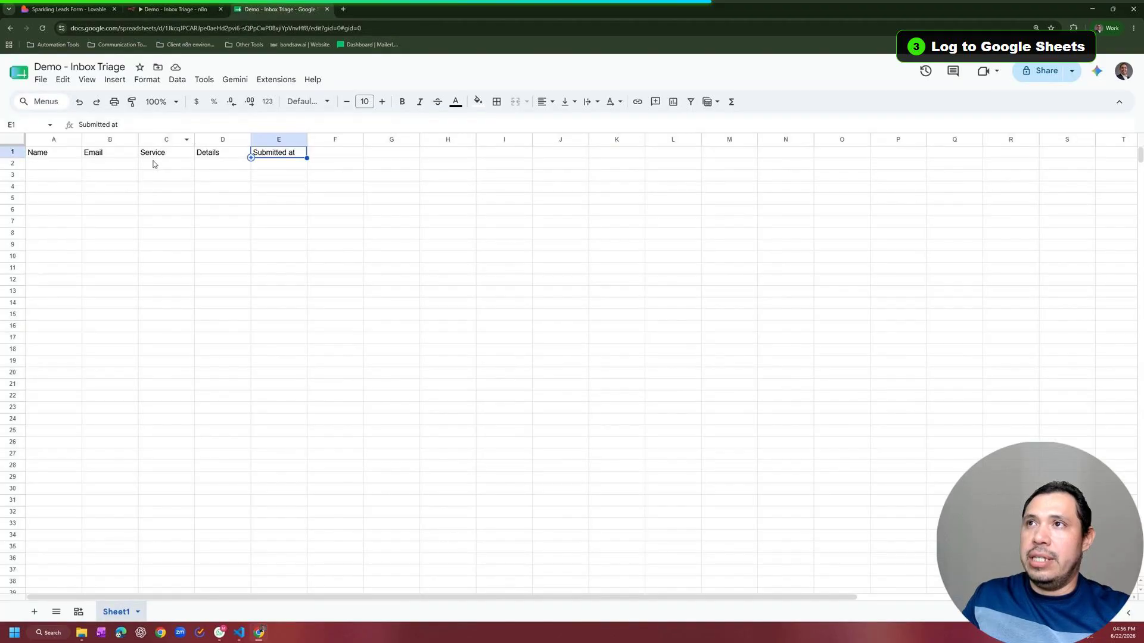
click(171, 8)
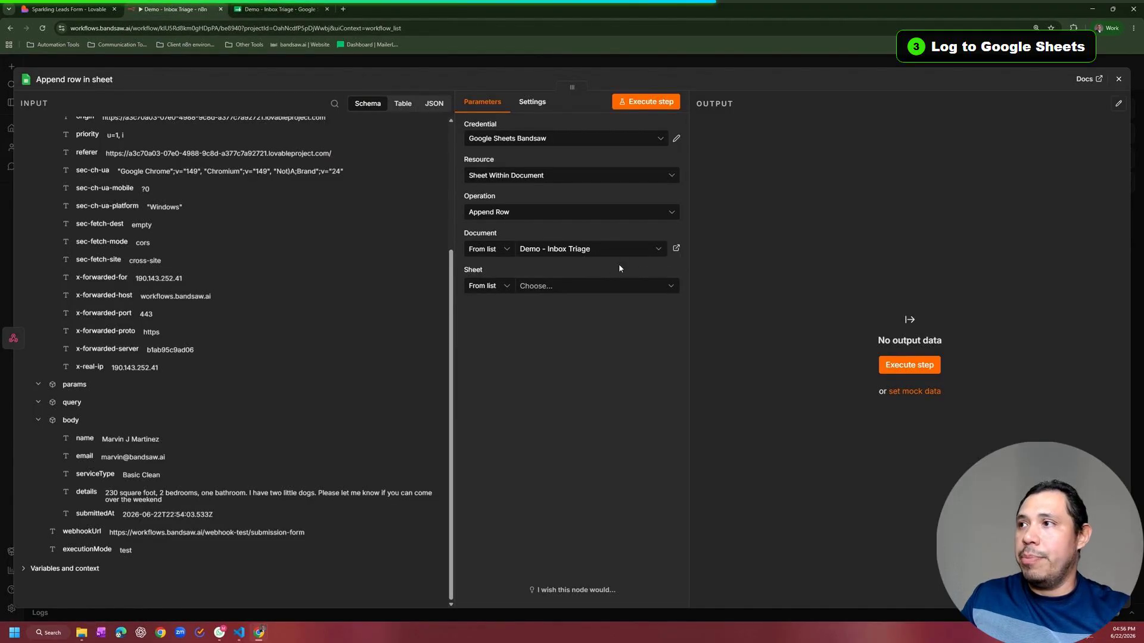
click(582, 288)
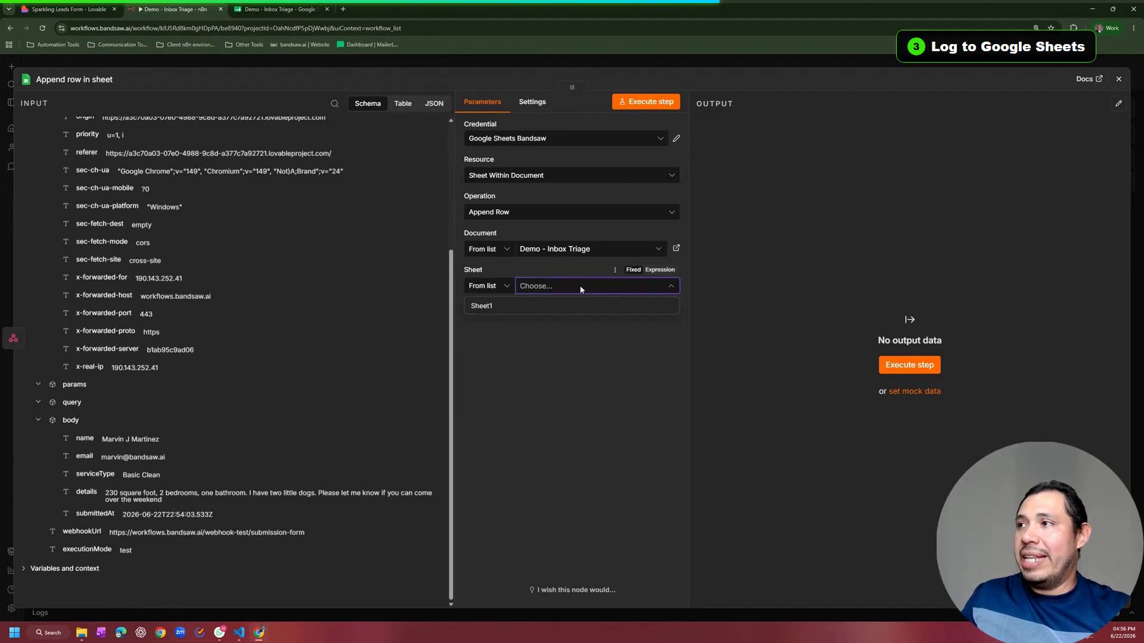
click(490, 308)
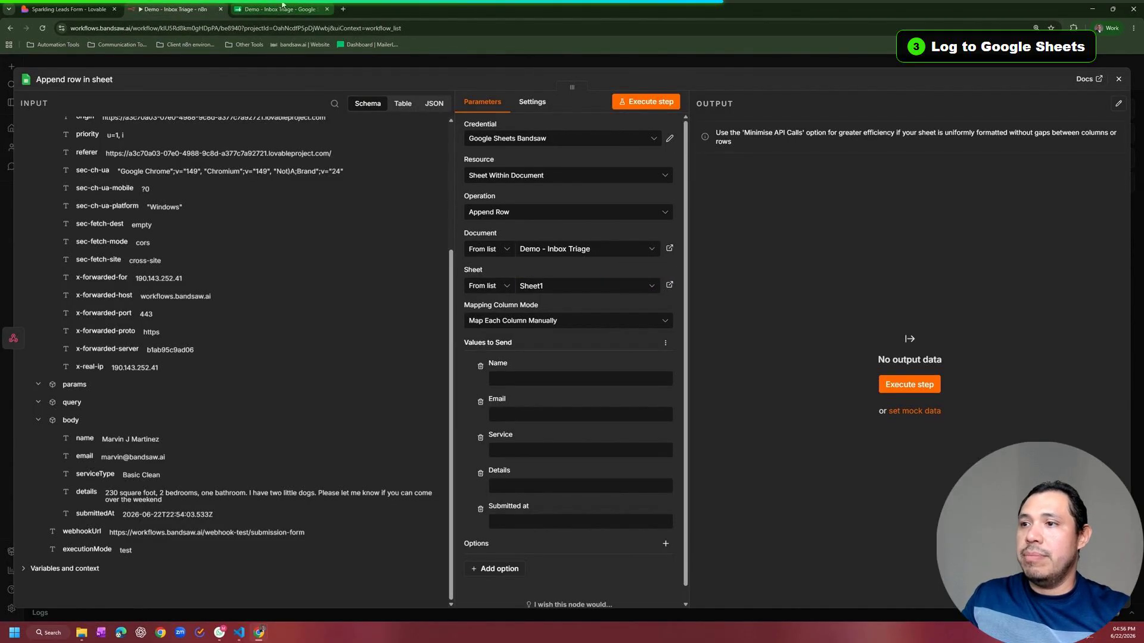
click(280, 9)
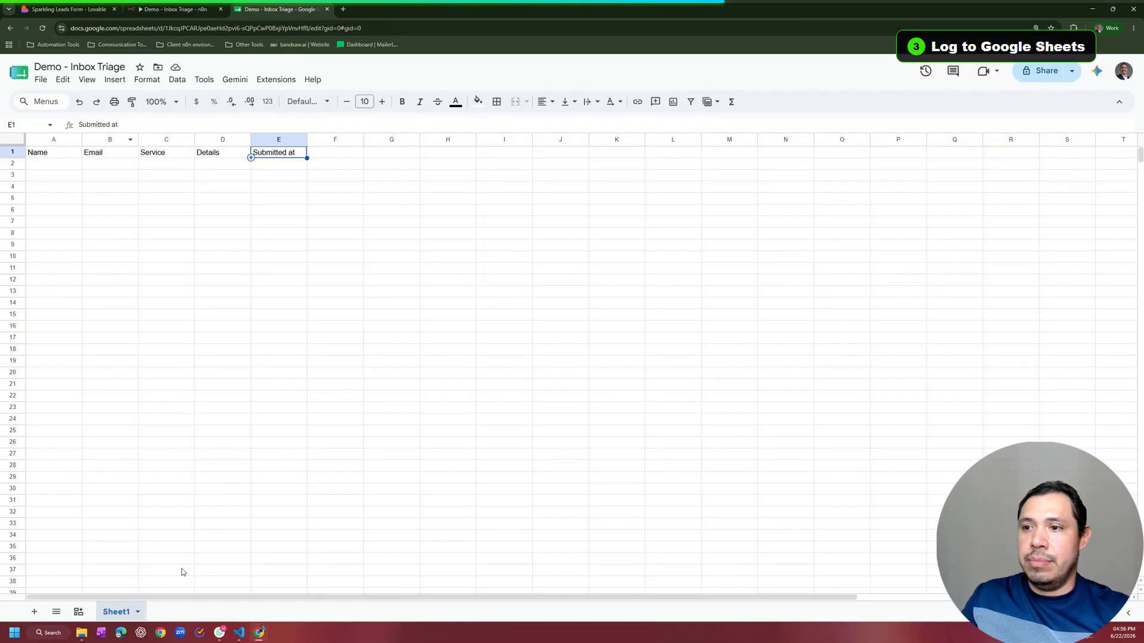
Step: Rename the Sheet1 tab to Leads and select Leads as the append step's sheet
double_click(118, 614)
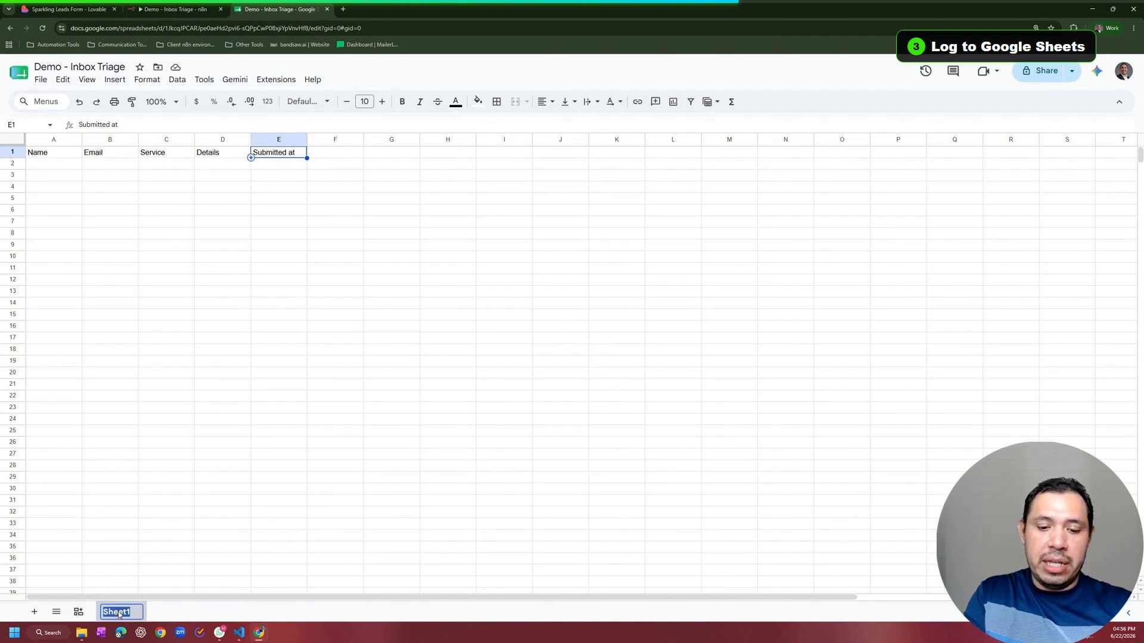
text(Leads)
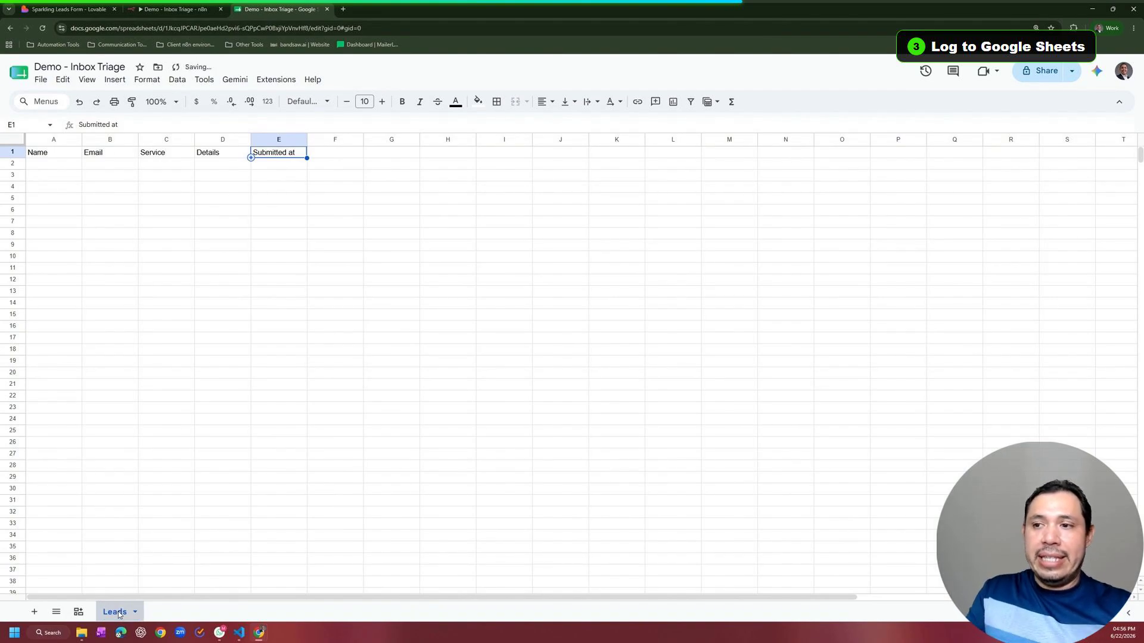
key(Return)
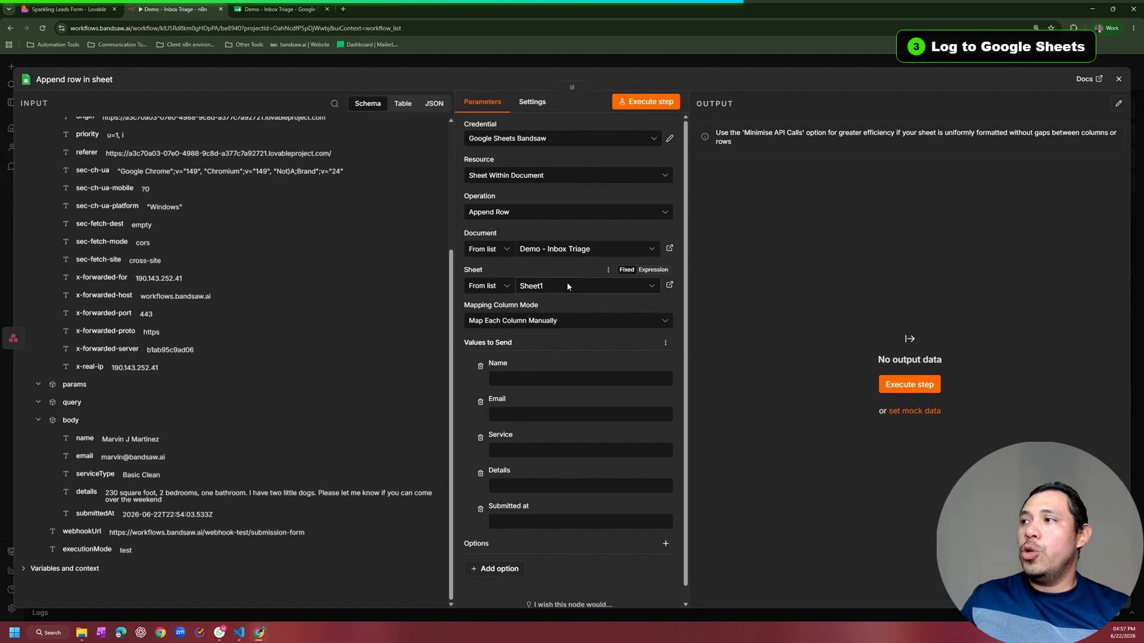
click(567, 287)
click(481, 307)
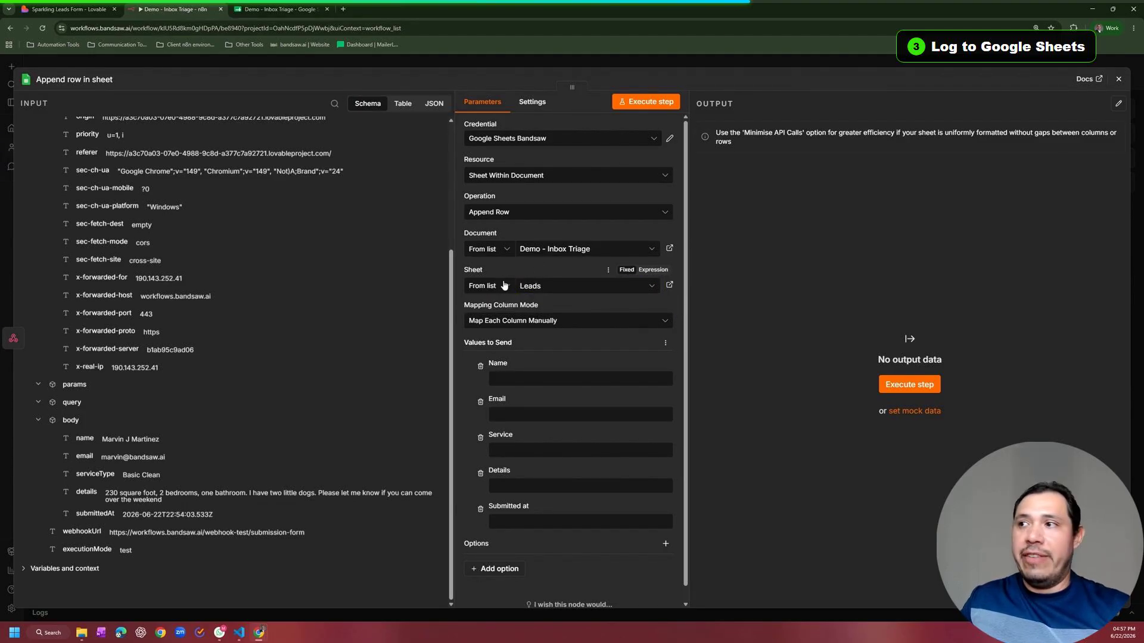
Step: Compare the spreadsheet's header cells A1 to E1 with the append step's columns
scroll(531, 361, down, 1)
double_click(500, 349)
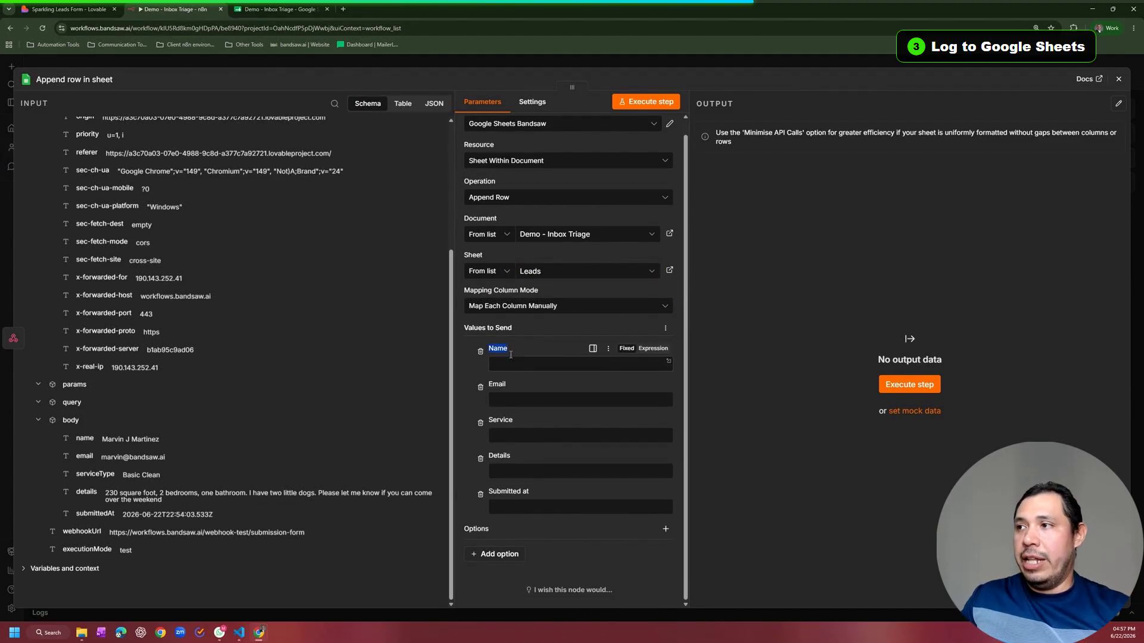
key(ctrl+Tab)
drag(56, 154, 293, 155)
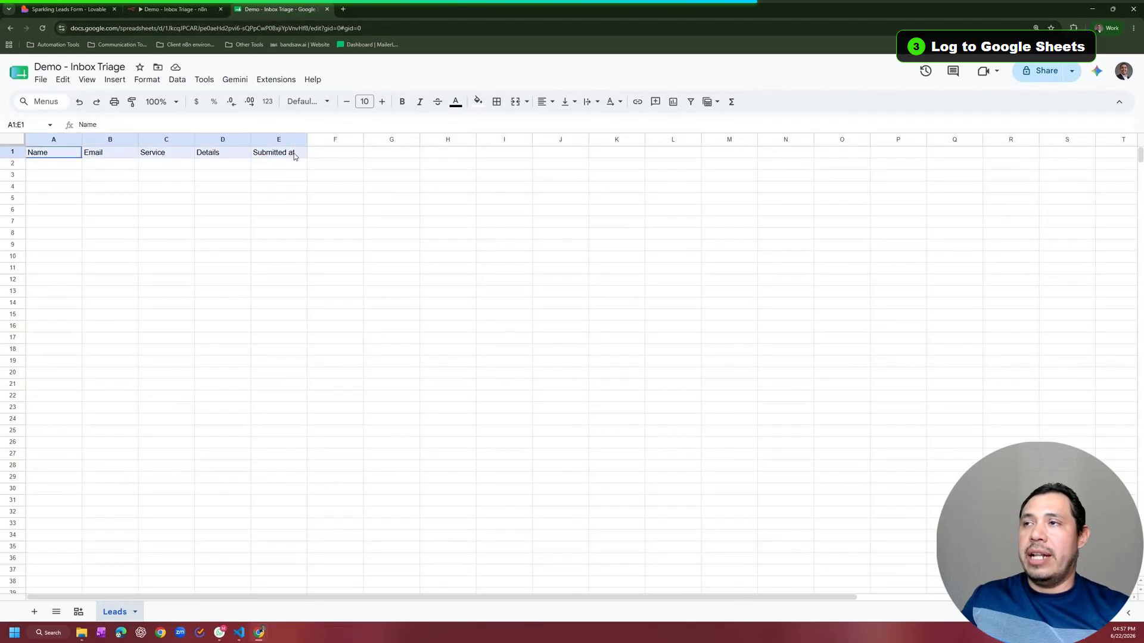
key(ctrl+shift+Tab)
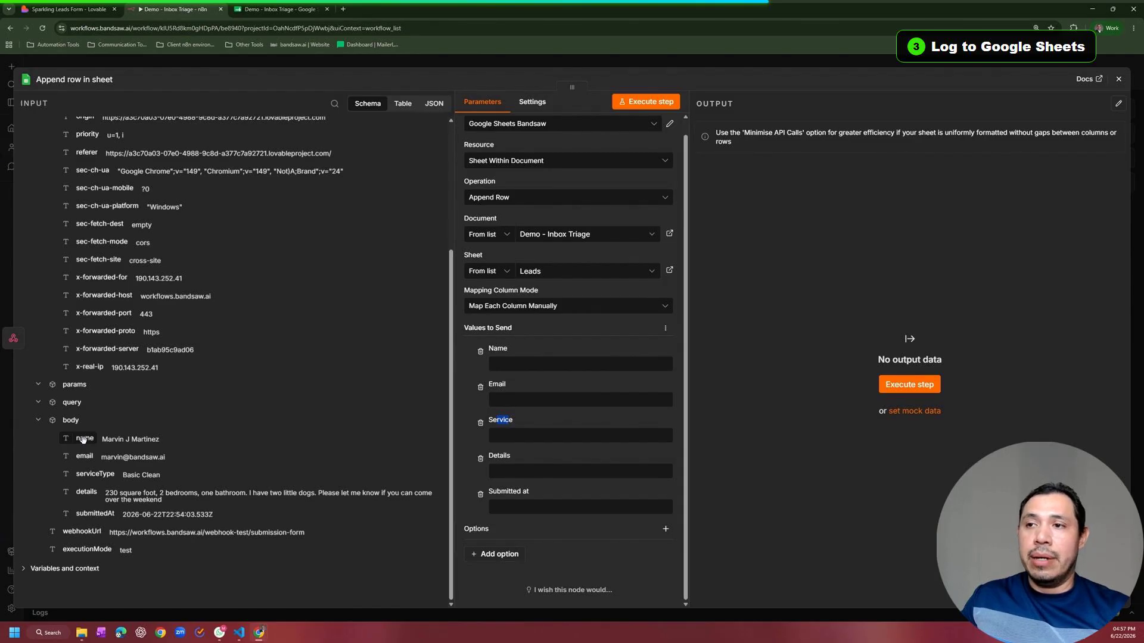
Step: Map name, email, serviceType, details and submittedAt into Name, Email, Service, Details and Submitted at
drag(83, 440, 504, 365)
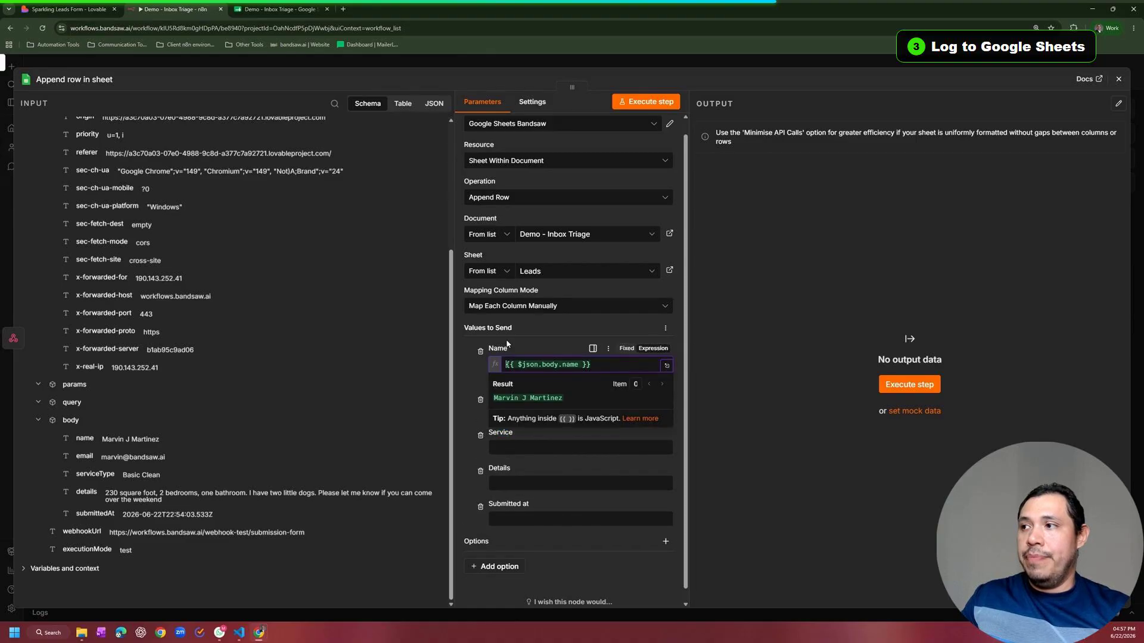
drag(83, 457, 398, 477)
drag(523, 439, 523, 440)
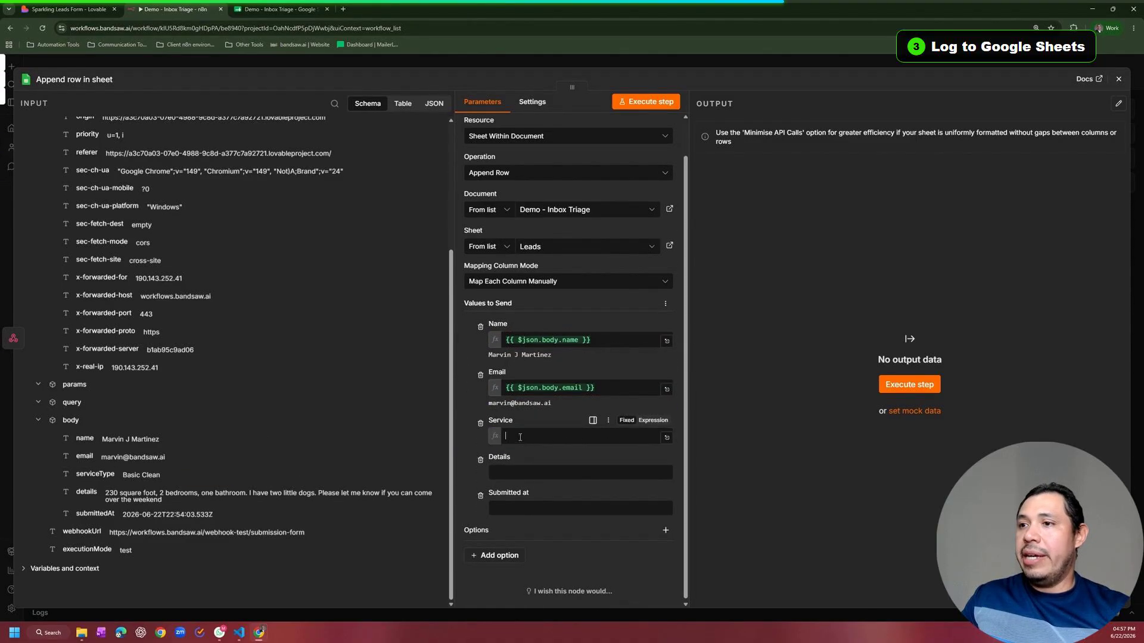
drag(86, 492, 519, 486)
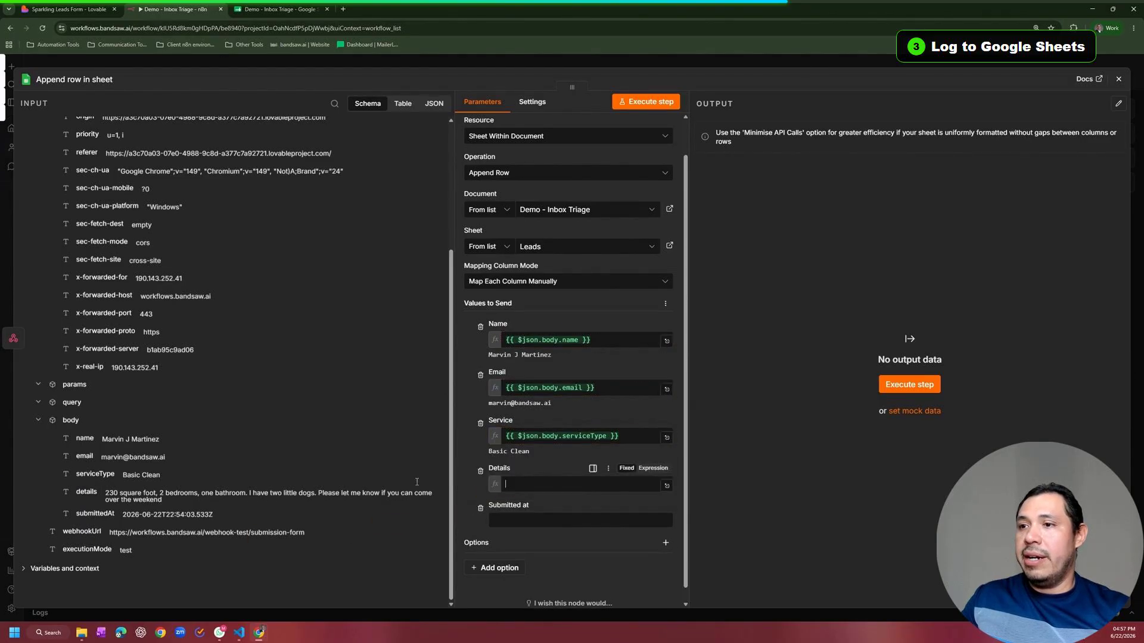
drag(100, 514, 511, 532)
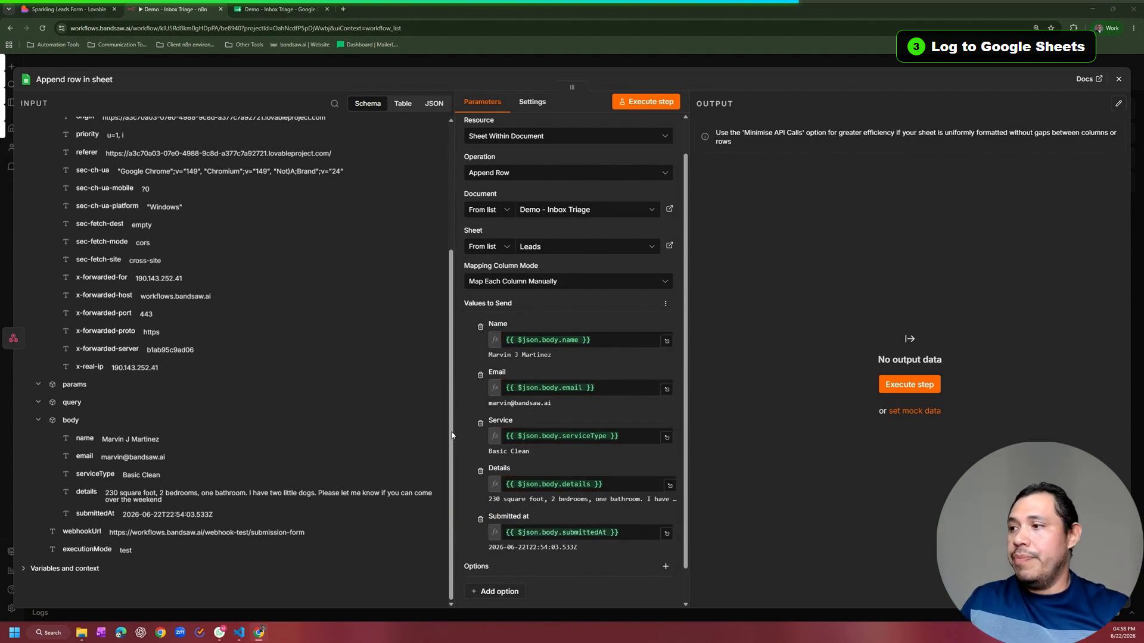
drag(576, 547, 465, 545)
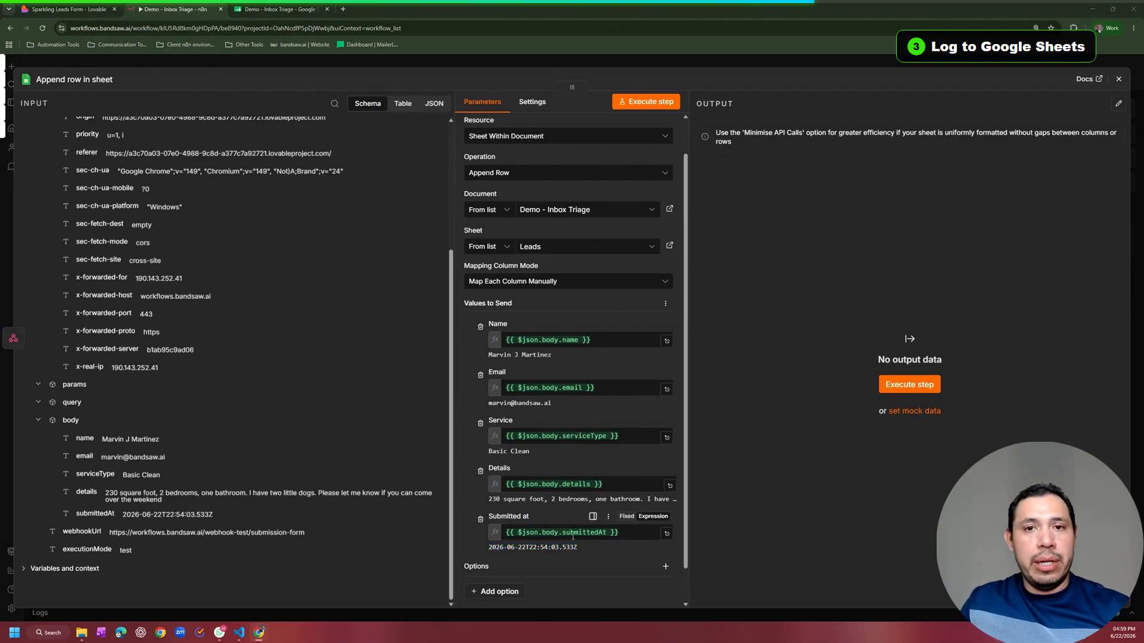
Step: Chain toDateTime().format() onto the submittedAt value in the Submitted at expression
click(607, 532)
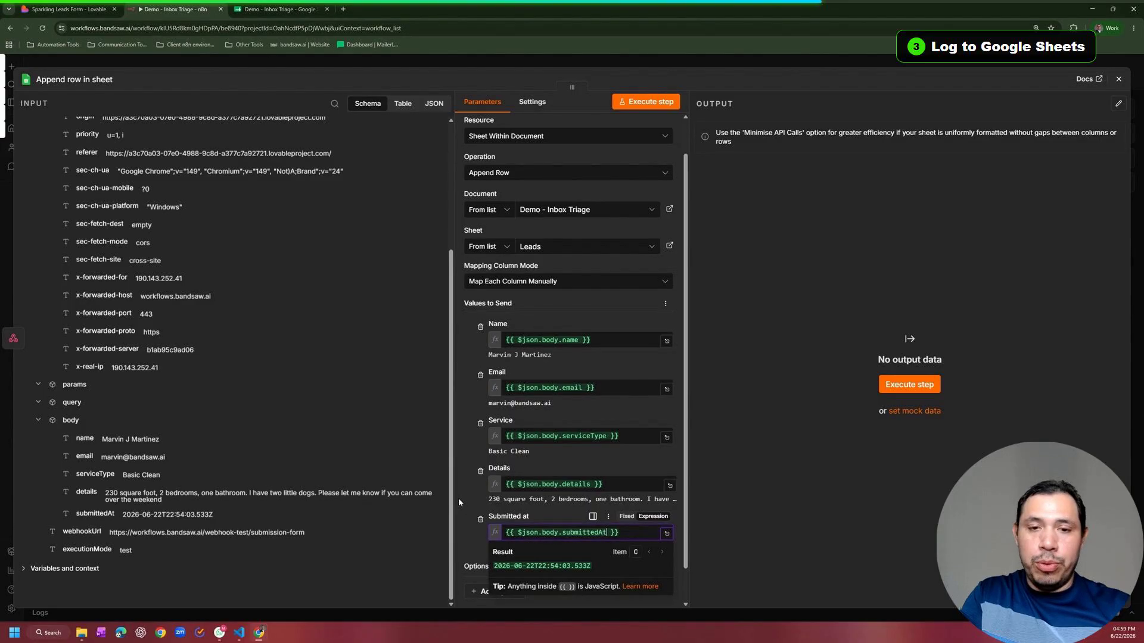
text(.)
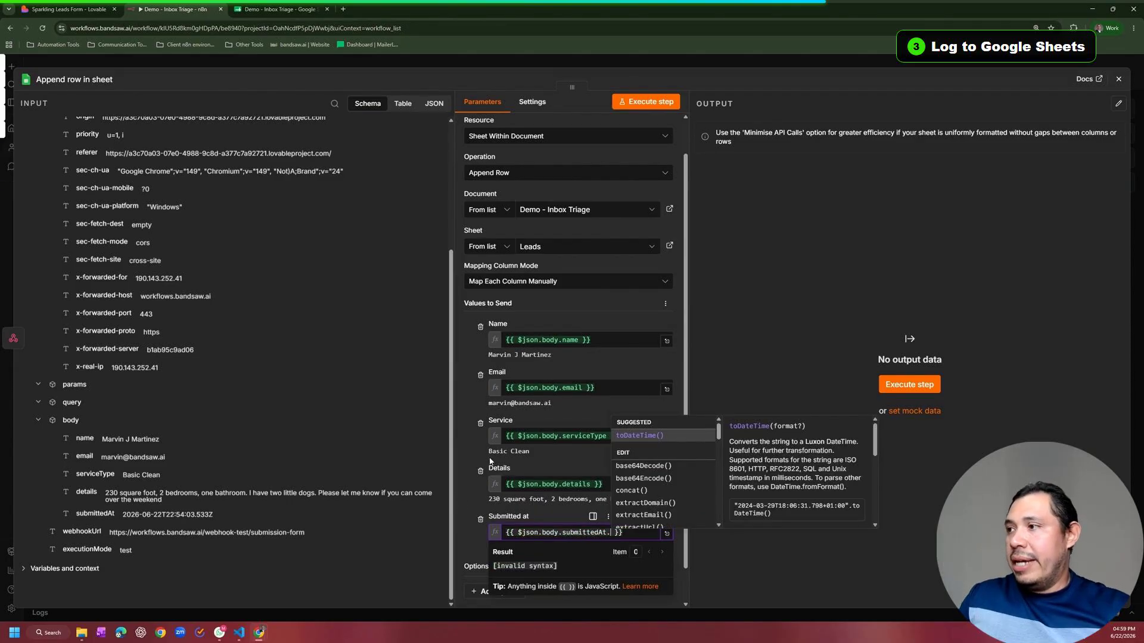
click(635, 436)
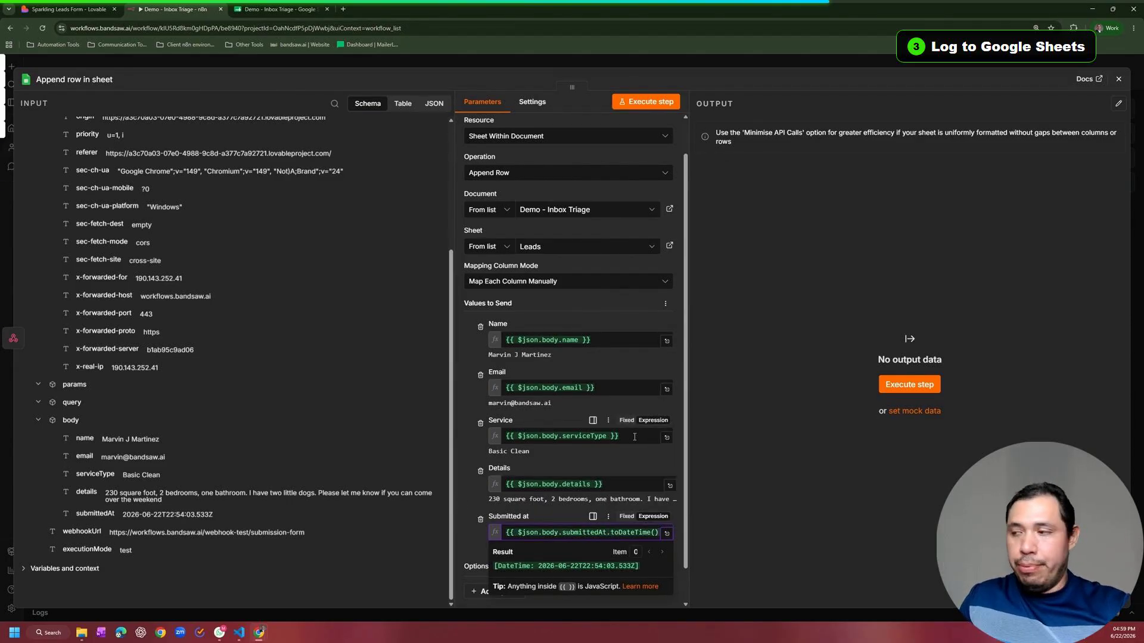
text(.)
click(685, 435)
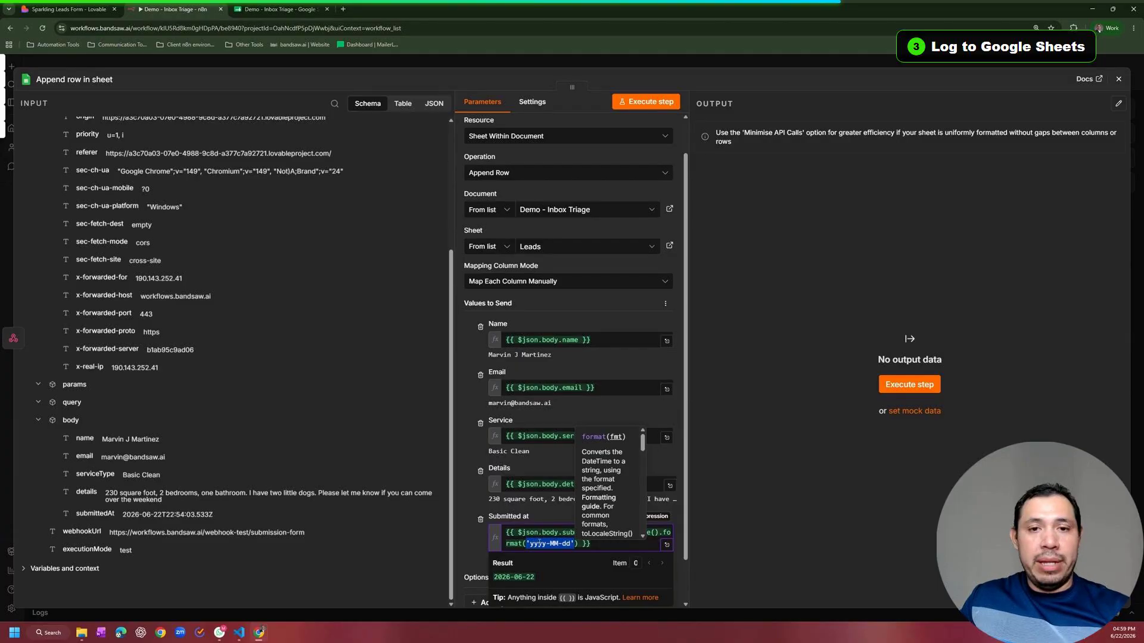
Step: Change the date format to 'MM-dd-yyyy' and run the Append Row step
double_click(539, 544)
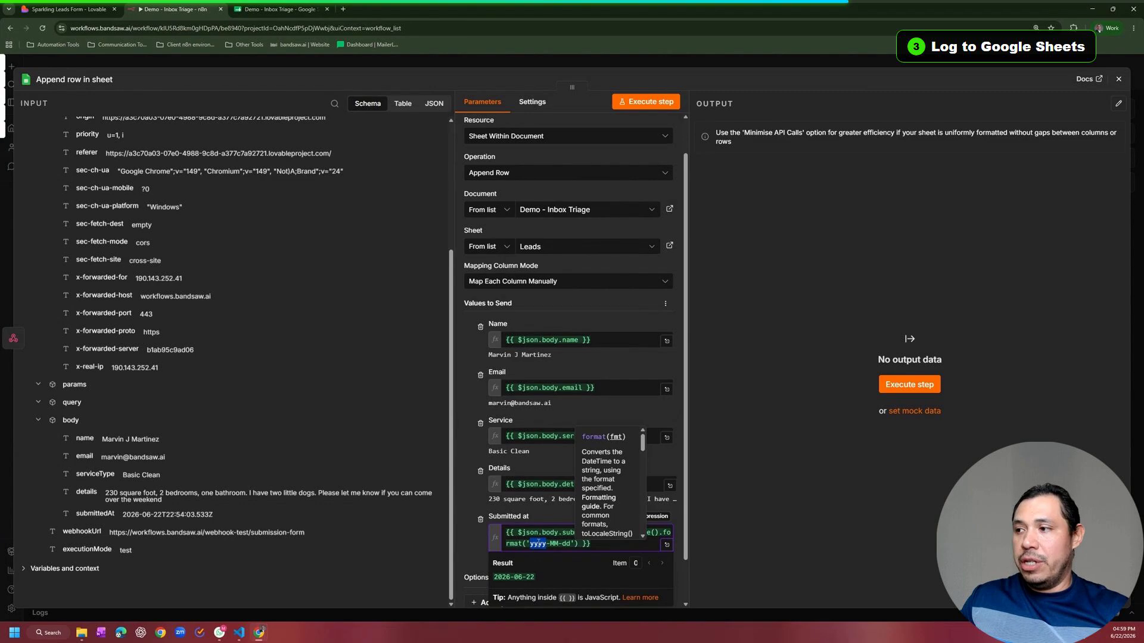
text(MM)
key(Right)
key(Delete)
key(Delete)
text(dd)
key(Right)
key(Delete)
key(Delete)
text(yyyy)
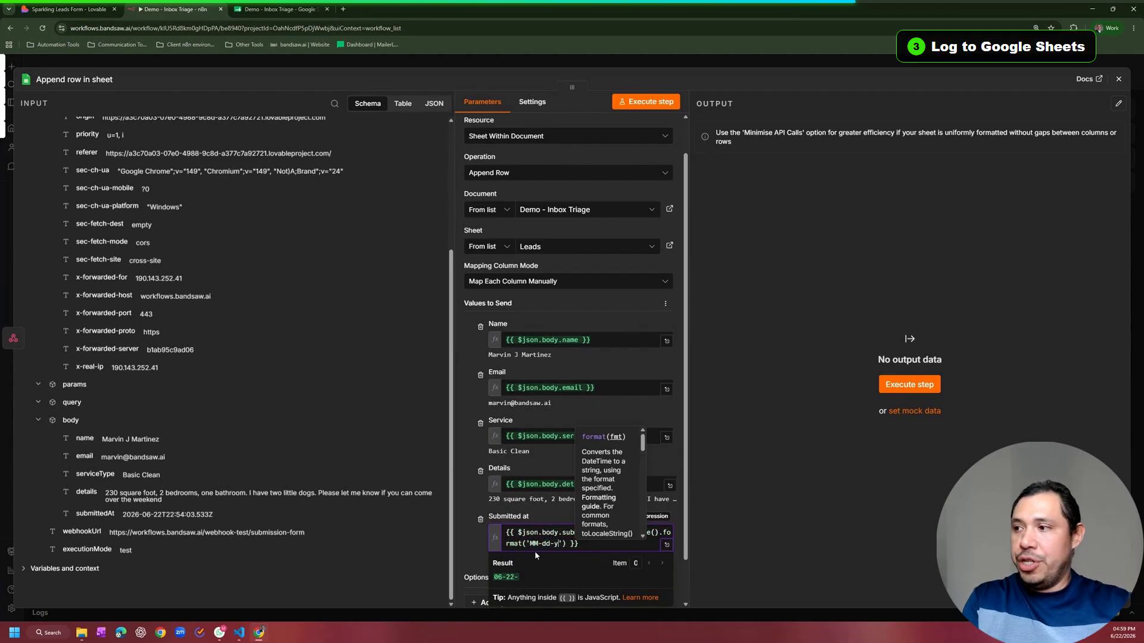
click(547, 510)
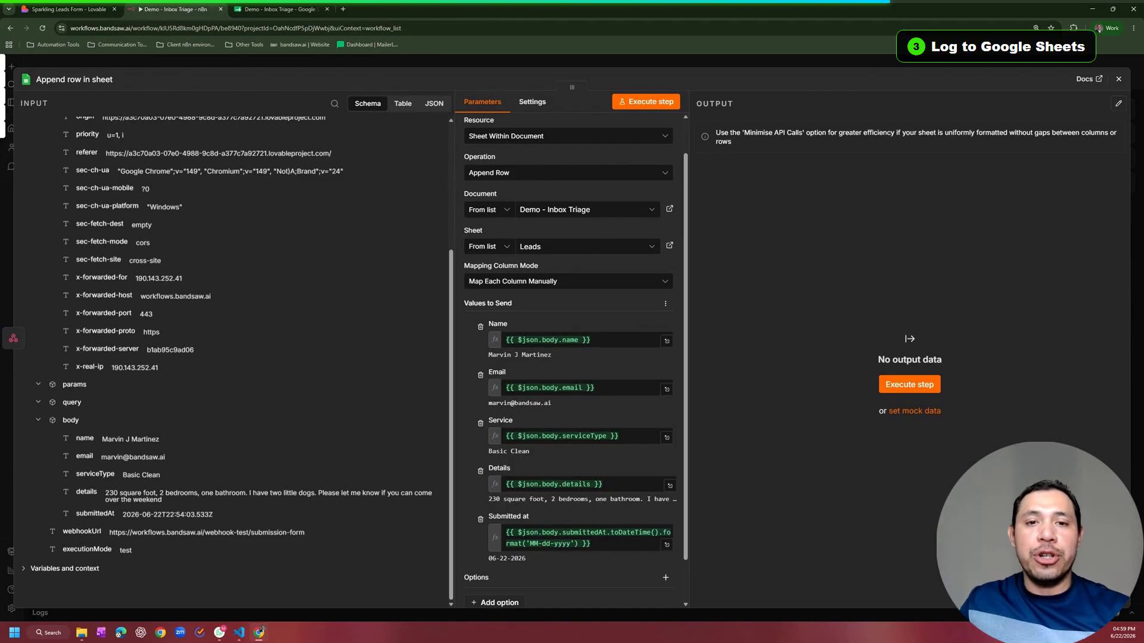
click(651, 102)
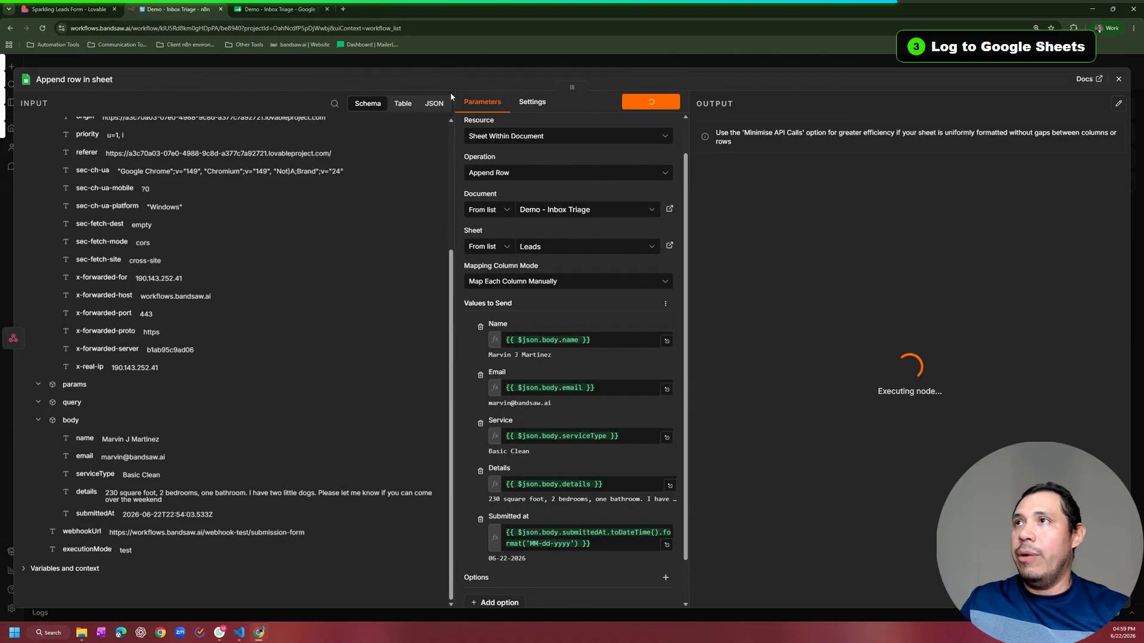
Step: Inspect the appended lead in row 2 of the Leads sheet, then go back to Lovable
click(258, 6)
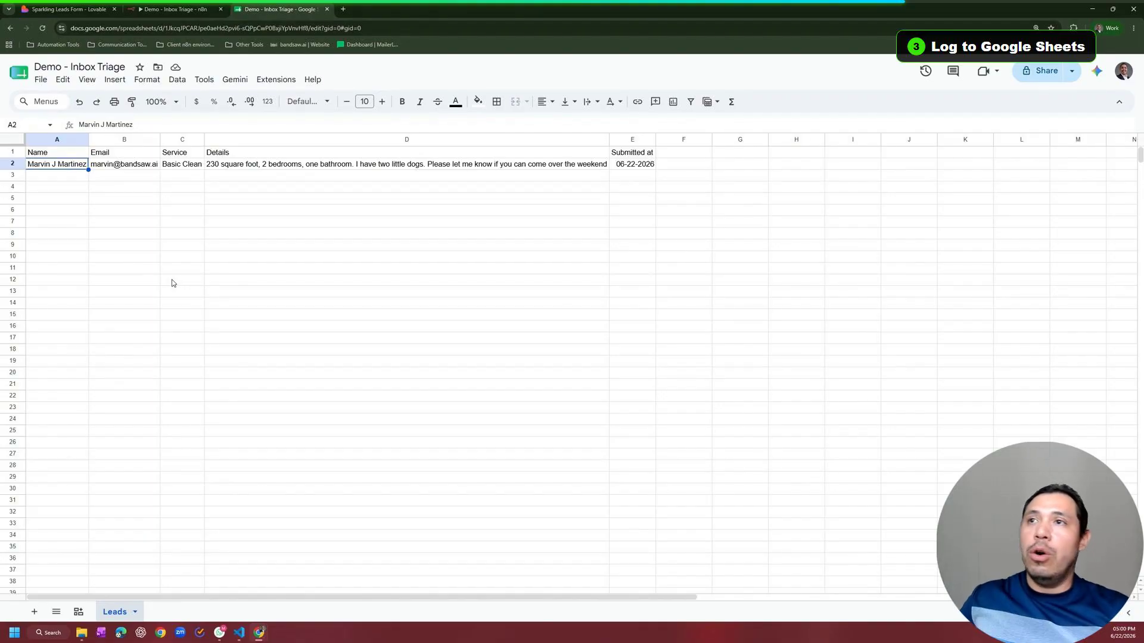
click(18, 164)
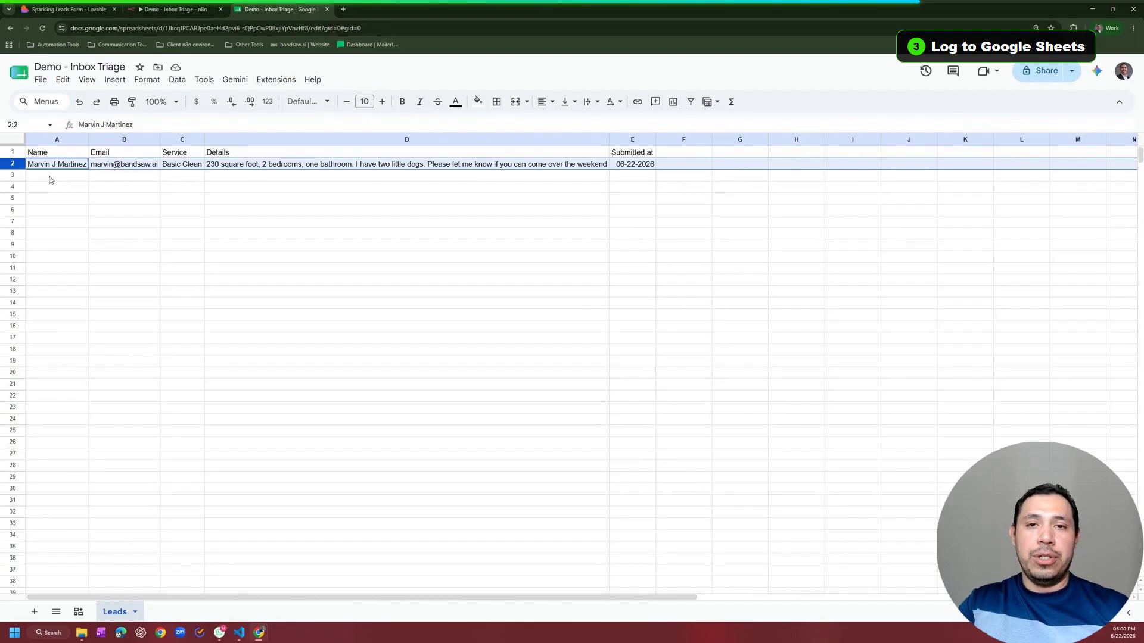
key(ctrl+1)
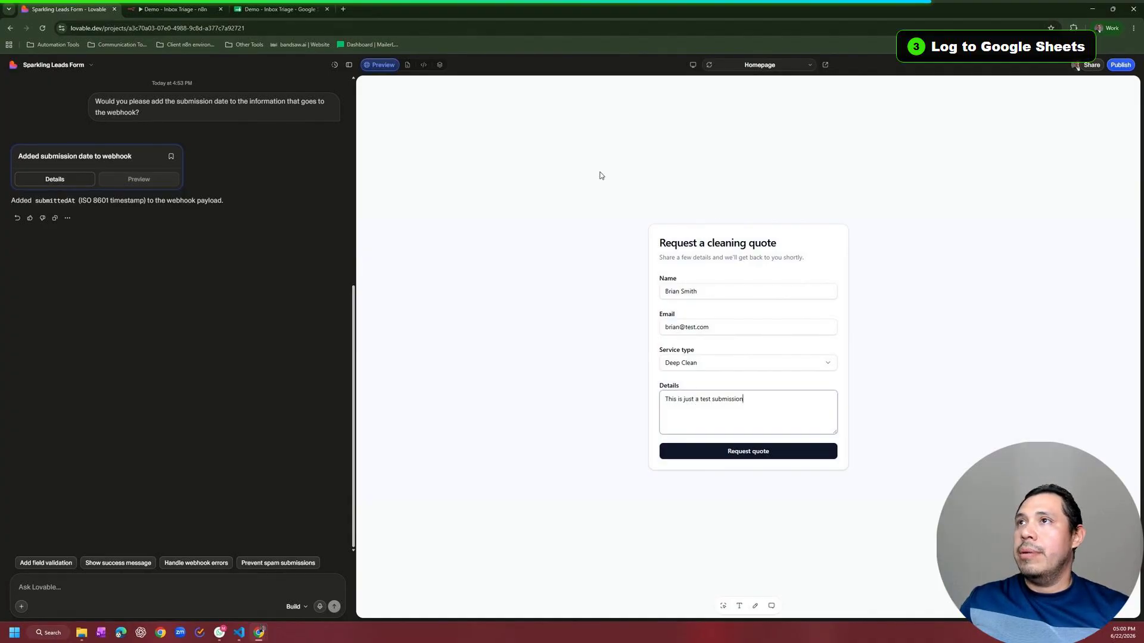
Step: Execute the n8n workflow, send the Deep Clean quote request from Lovable, and review both nodes
click(192, 6)
click(321, 58)
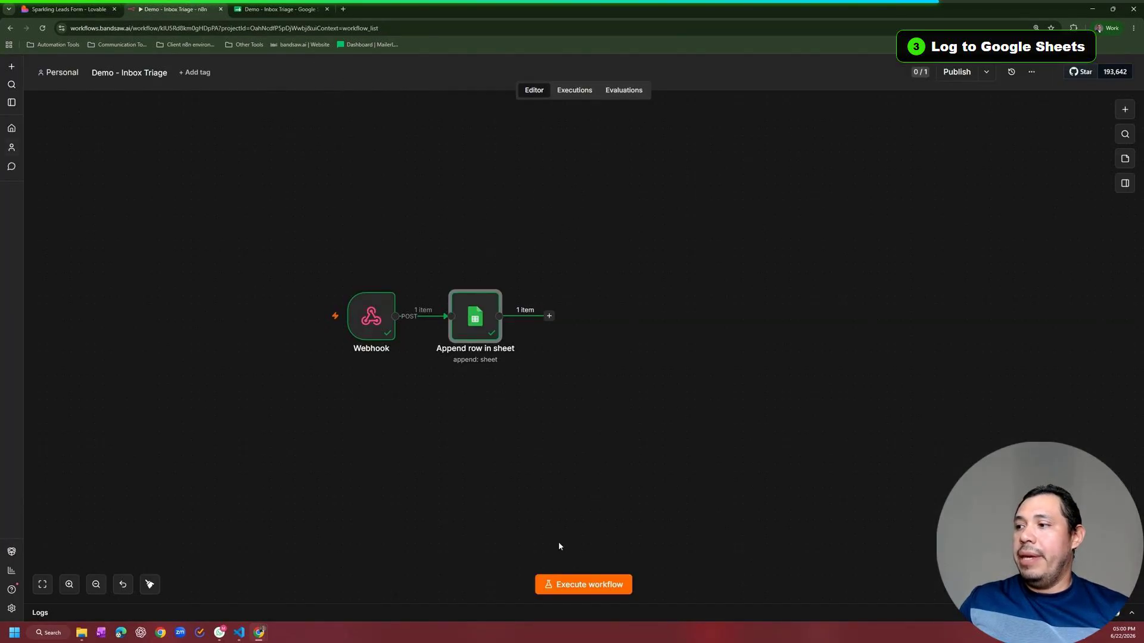
click(585, 587)
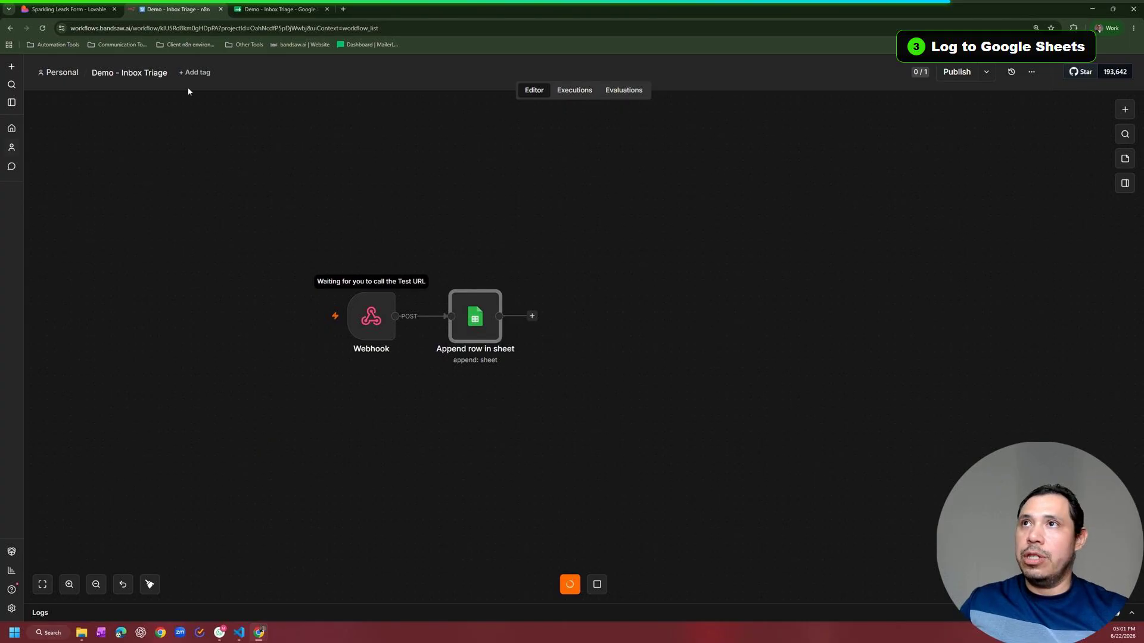
click(87, 5)
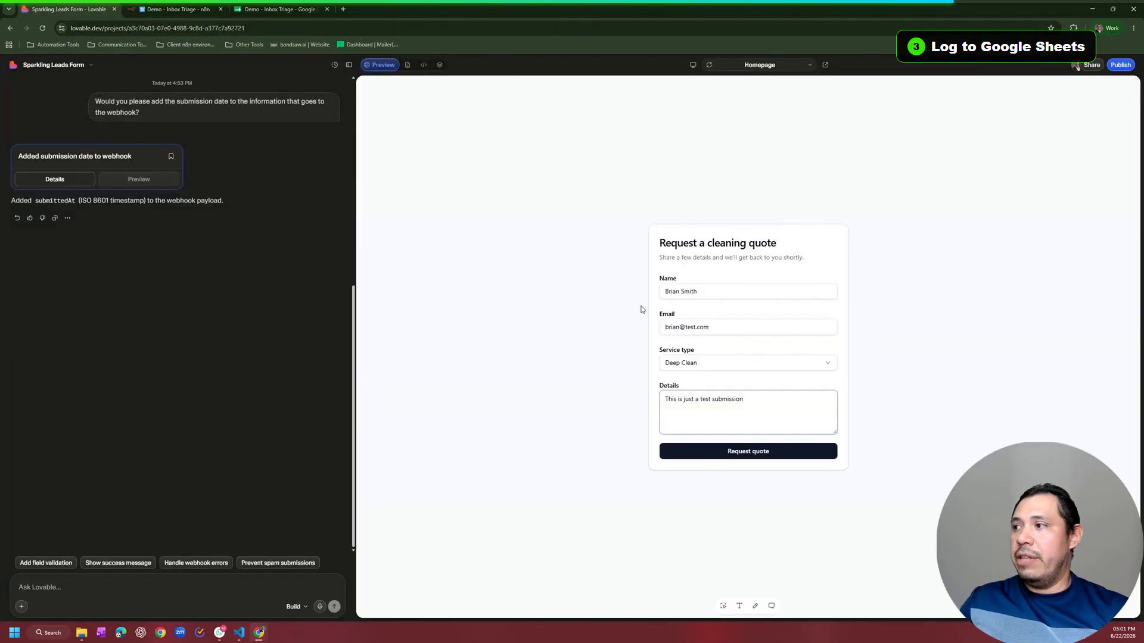
click(739, 462)
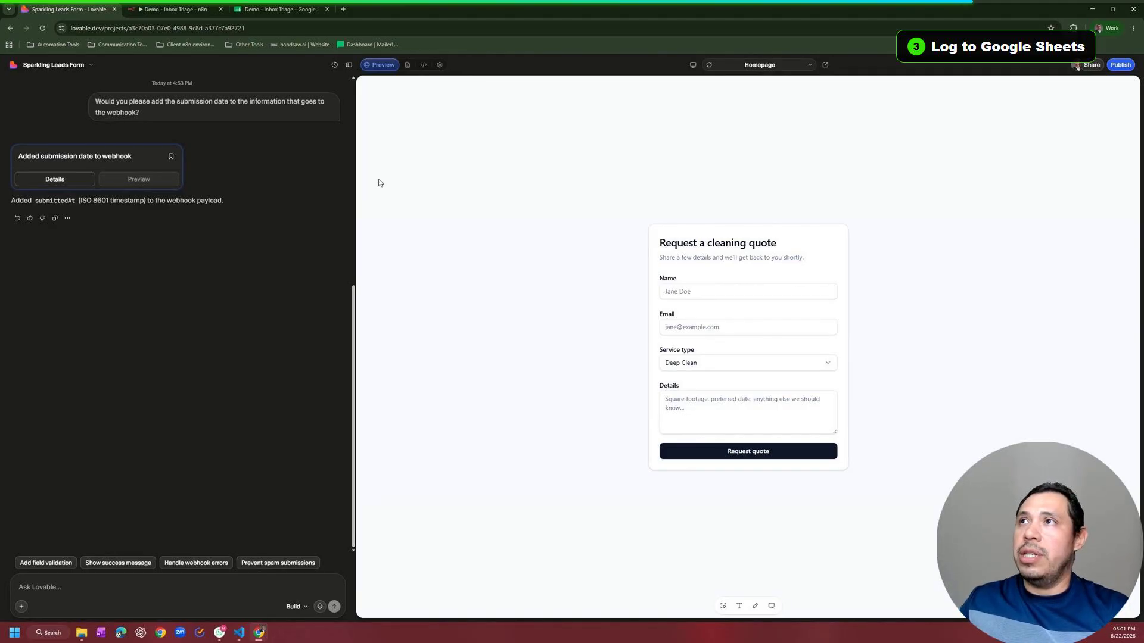
click(173, 9)
drag(285, 232, 596, 363)
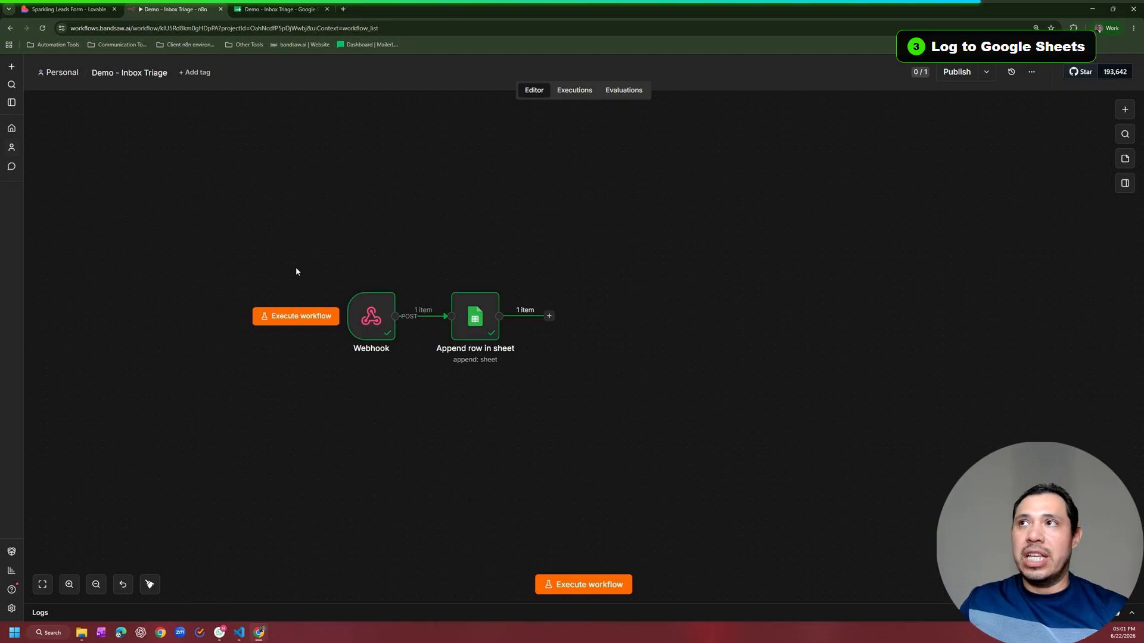
Step: Check the new Deep Clean entry dated 06-22-2026 in row 3 of the Leads sheet
click(284, 4)
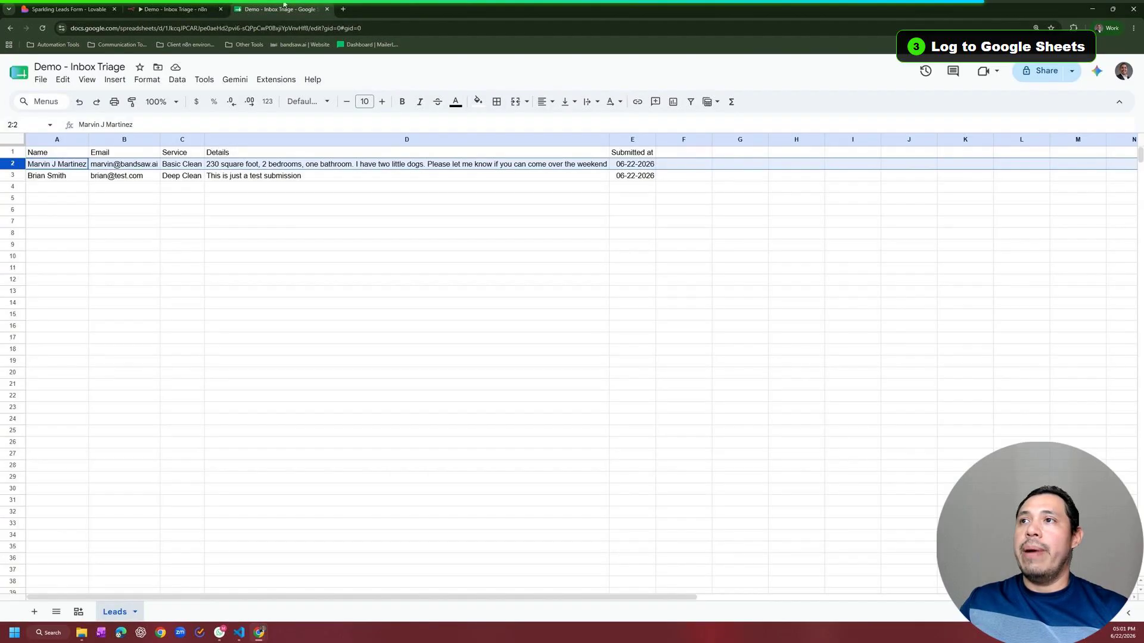
click(294, 262)
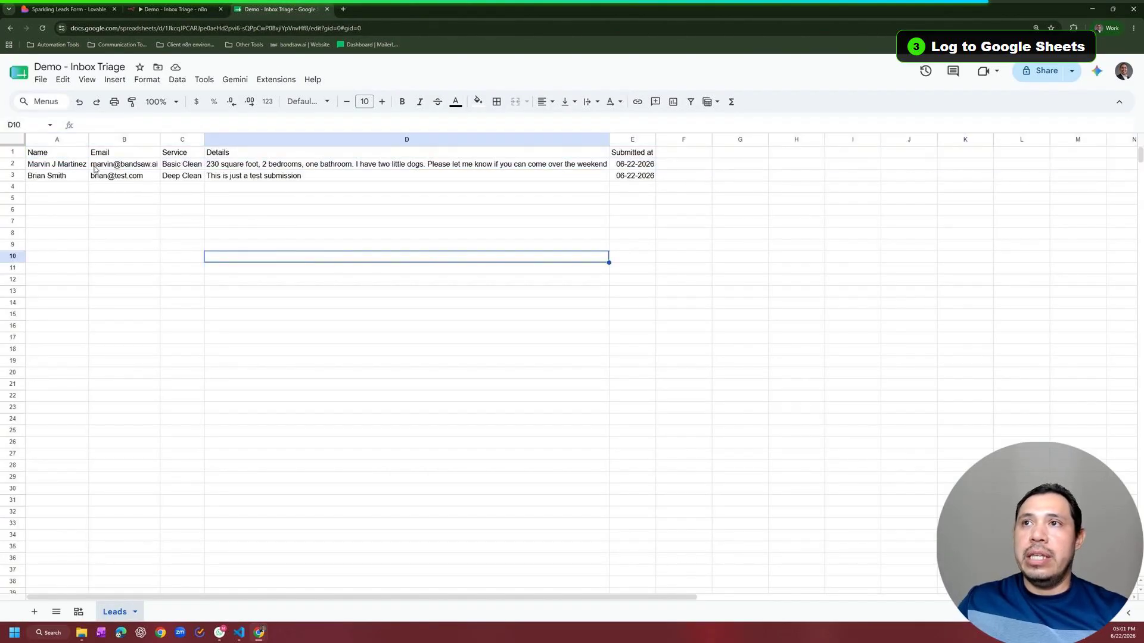
click(13, 176)
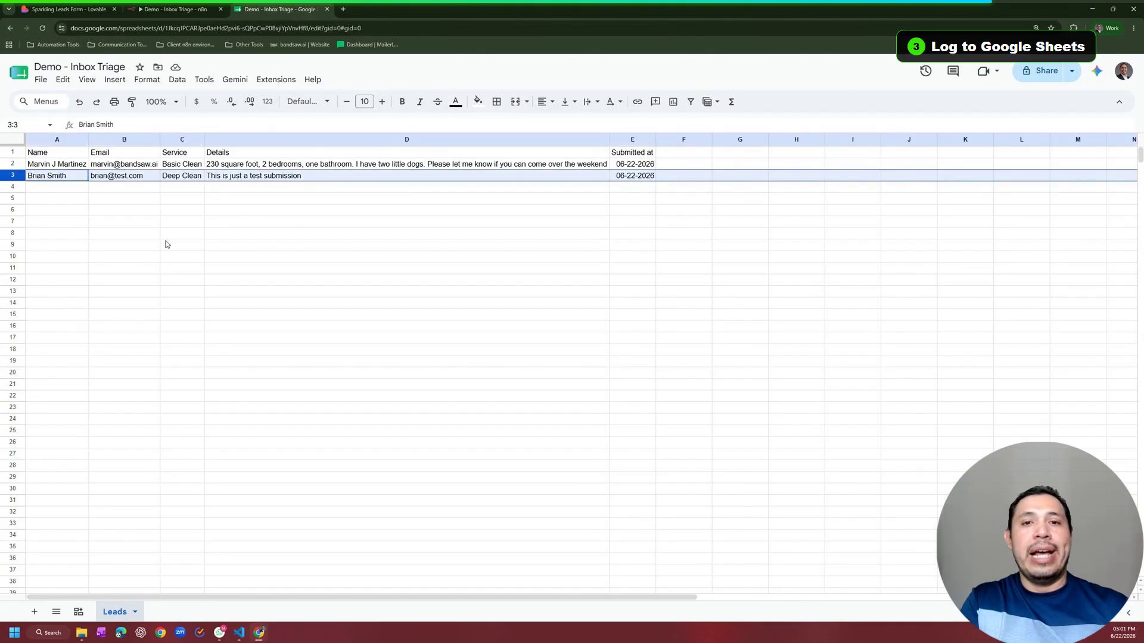
click(174, 9)
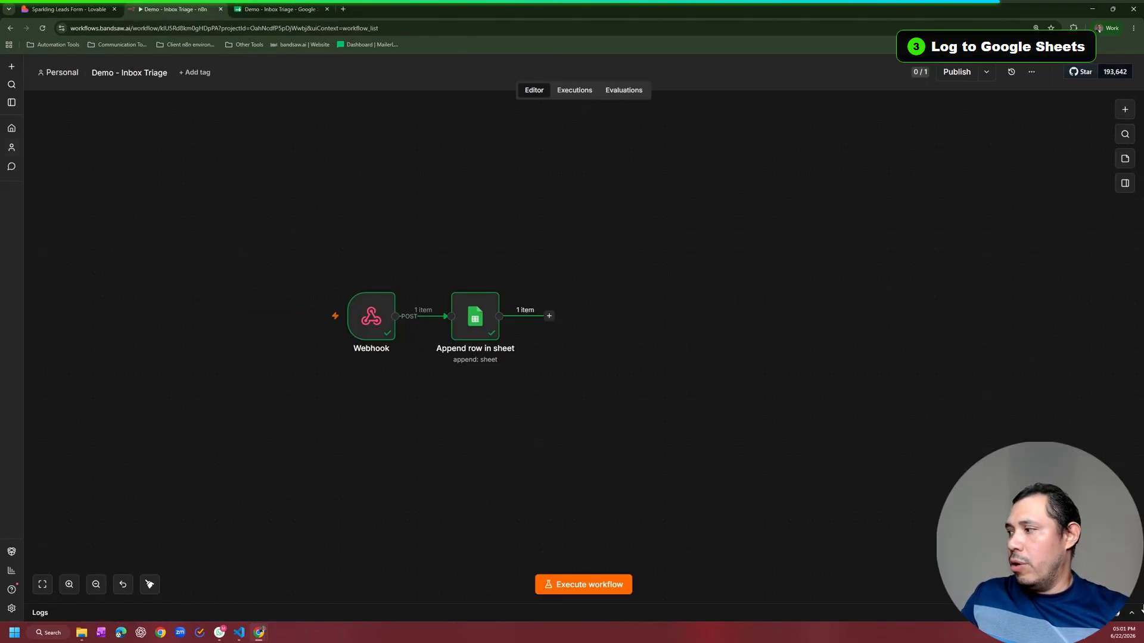
Step: Expand the Logs panel to see the Append row in sheet output for the test run
click(1132, 615)
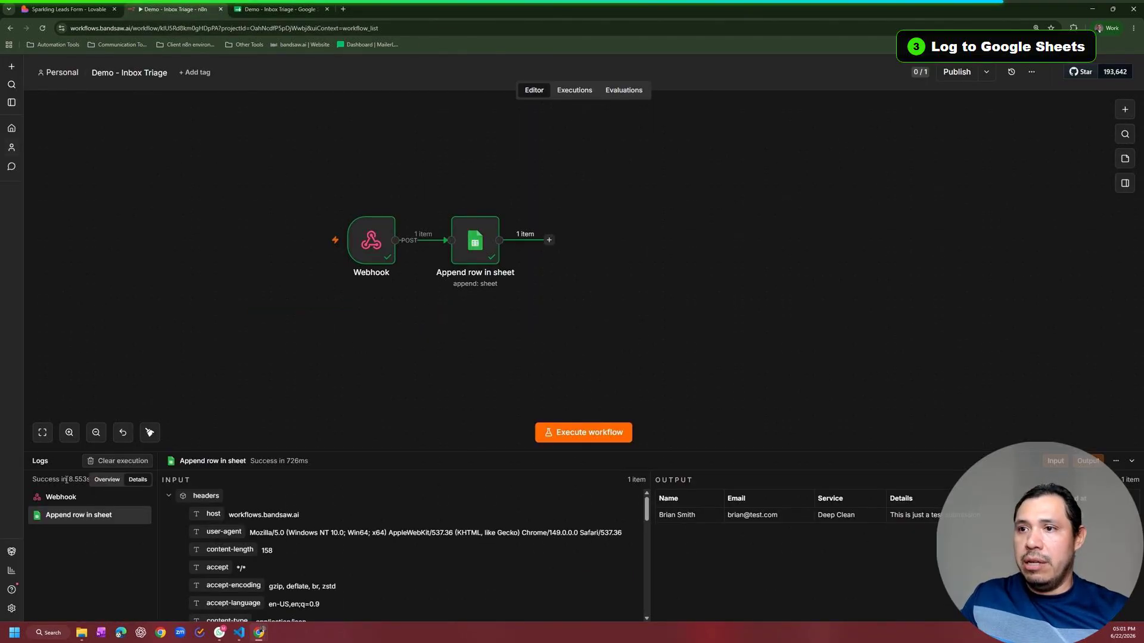